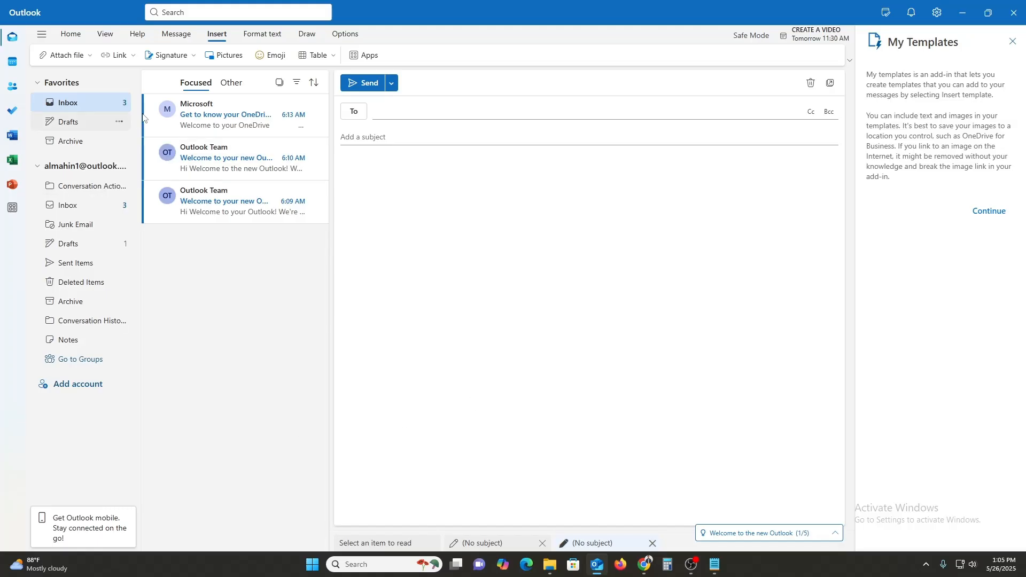
- Check the Drafts folder, then return to the Inbox with its three messages
click(69, 122)
click(70, 104)
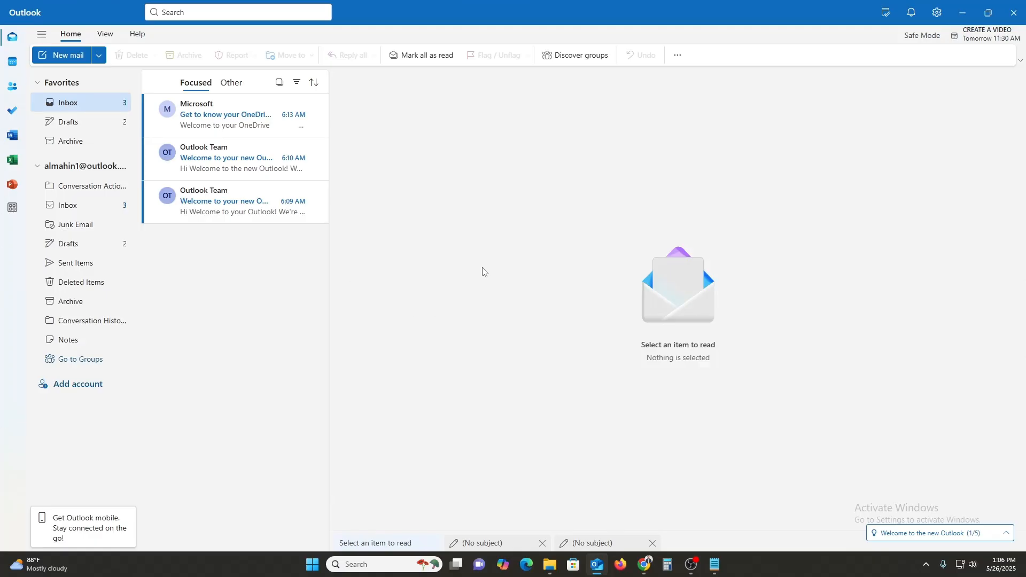
click(620, 564)
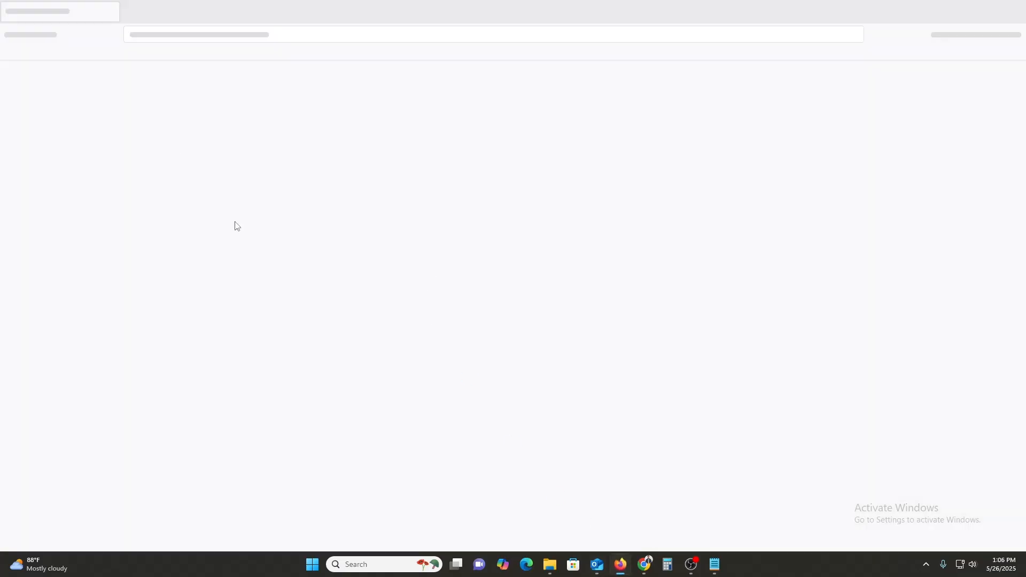
text(outlook)
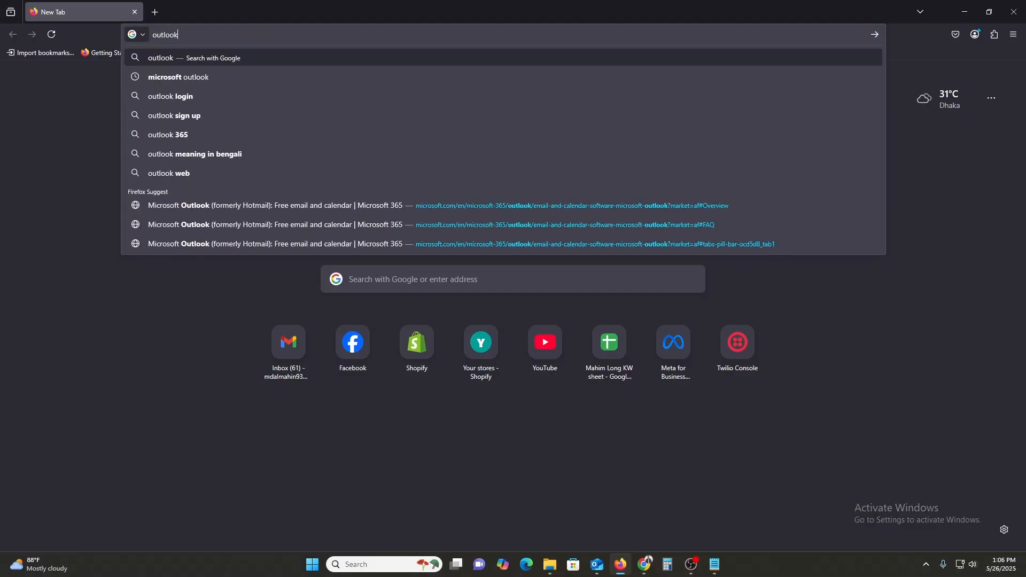
key(Return)
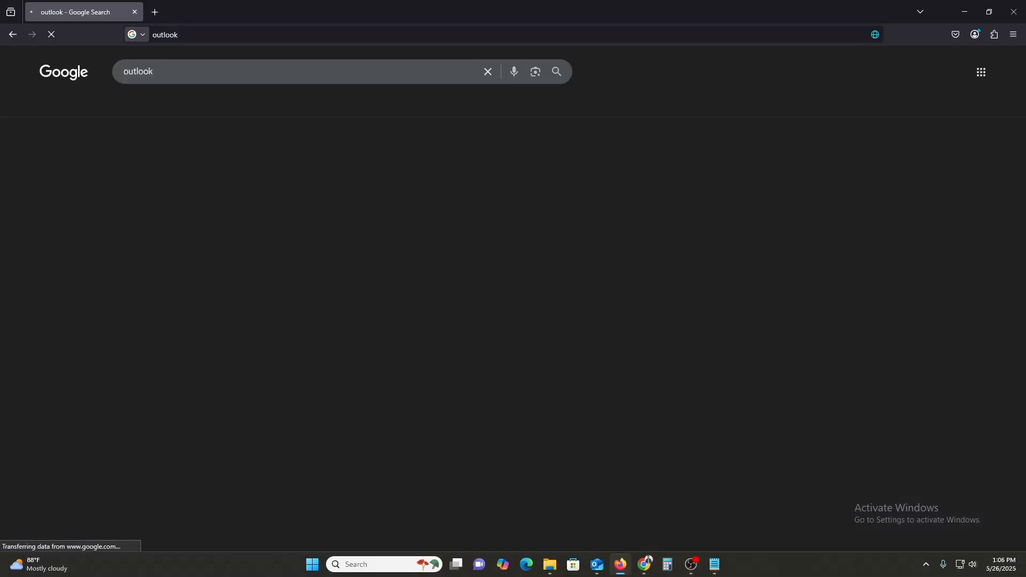
click(152, 267)
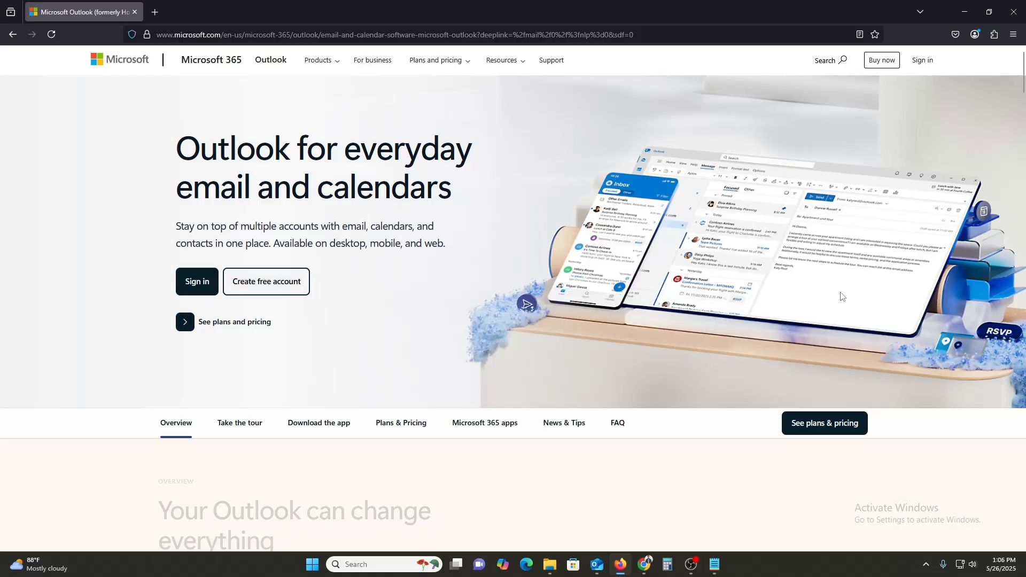
click(965, 12)
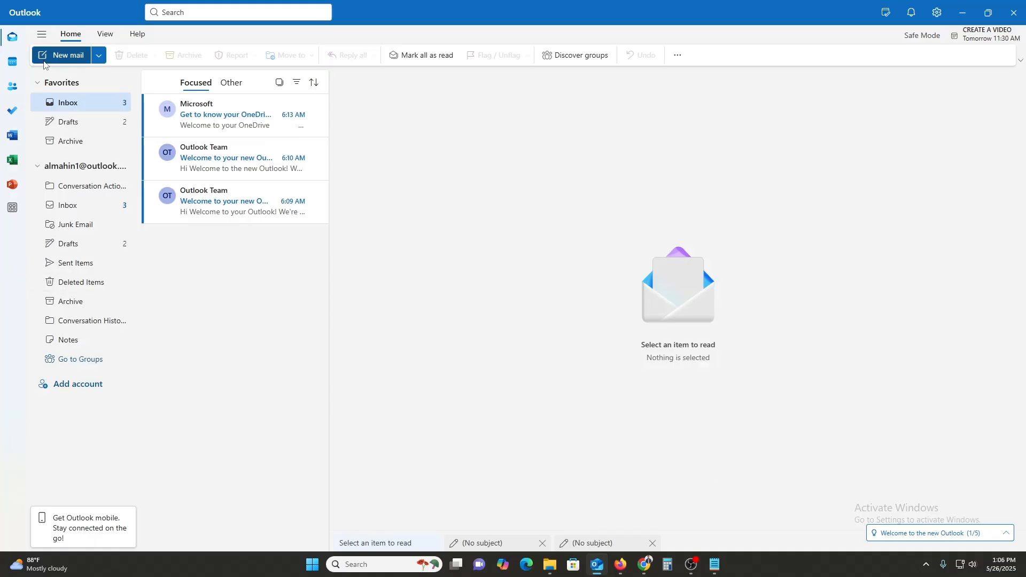
- Start a new email addressed to the recipient's e-mail address, correcting its domain
click(75, 56)
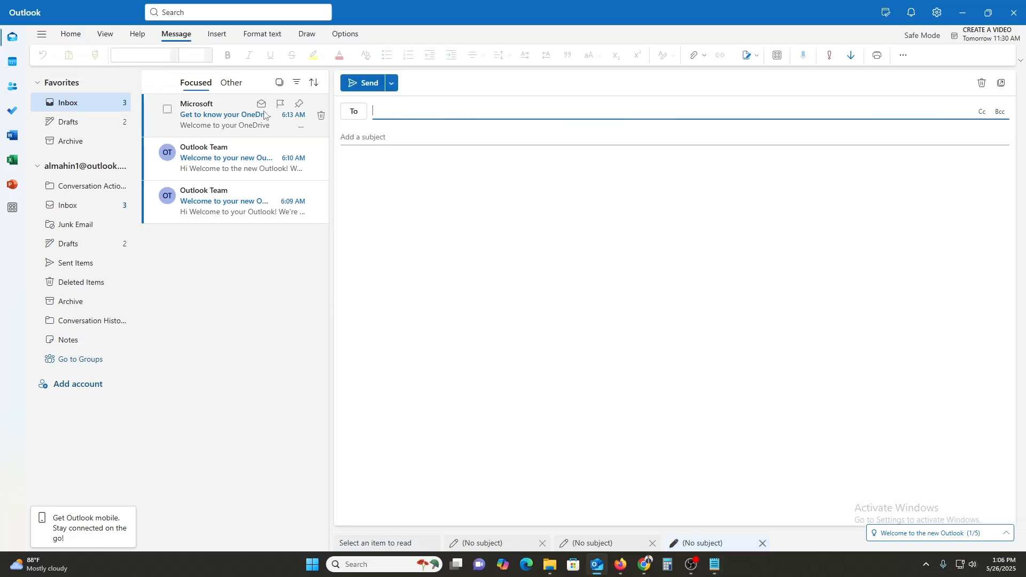
click(354, 112)
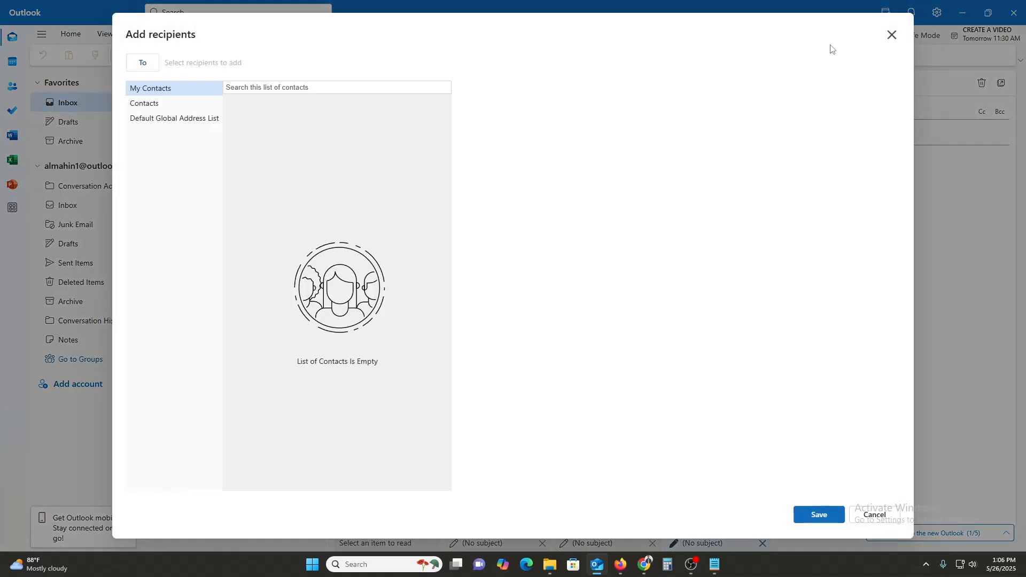
click(891, 35)
click(397, 111)
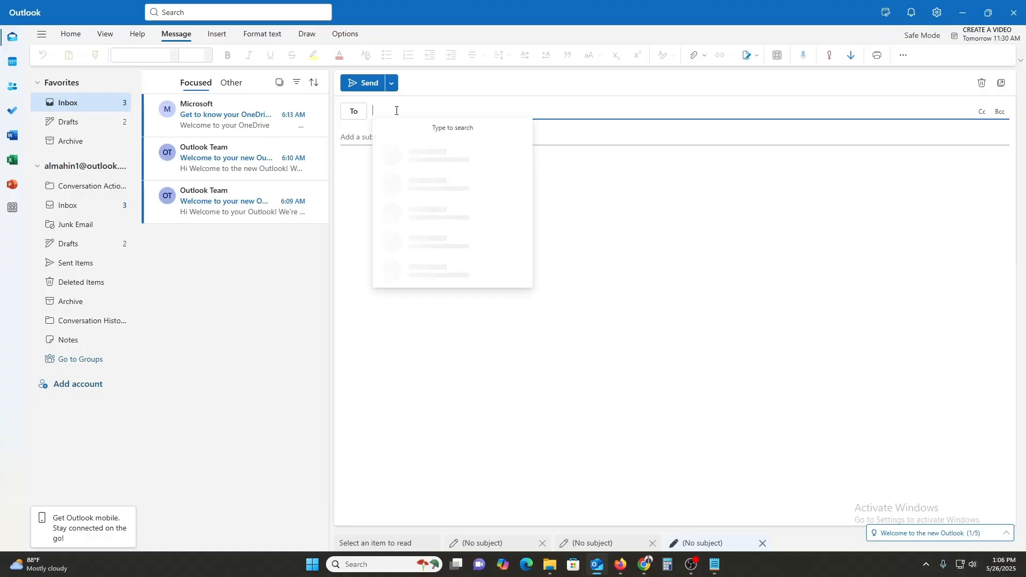
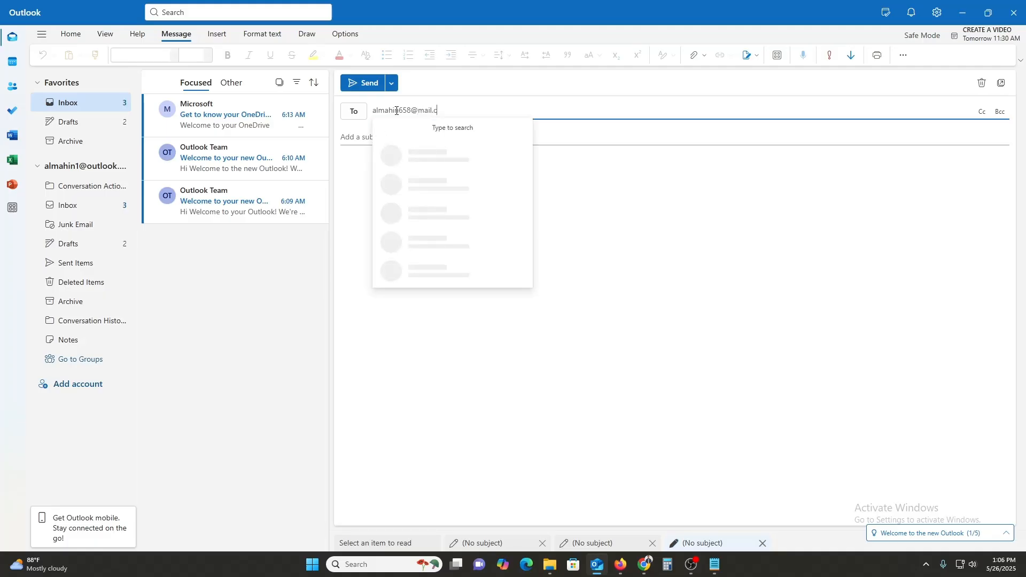
click(416, 111)
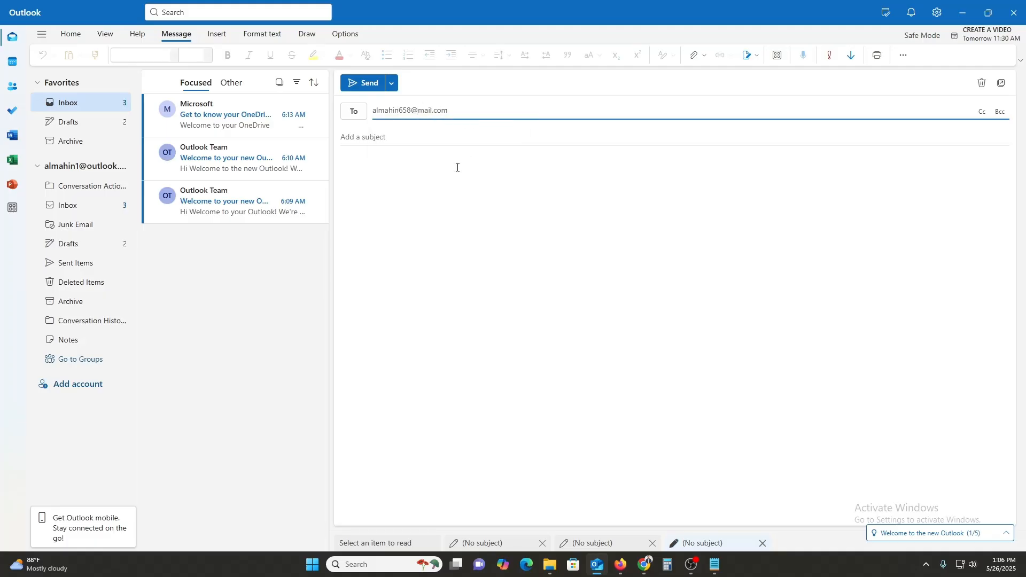
text(g)
click(385, 217)
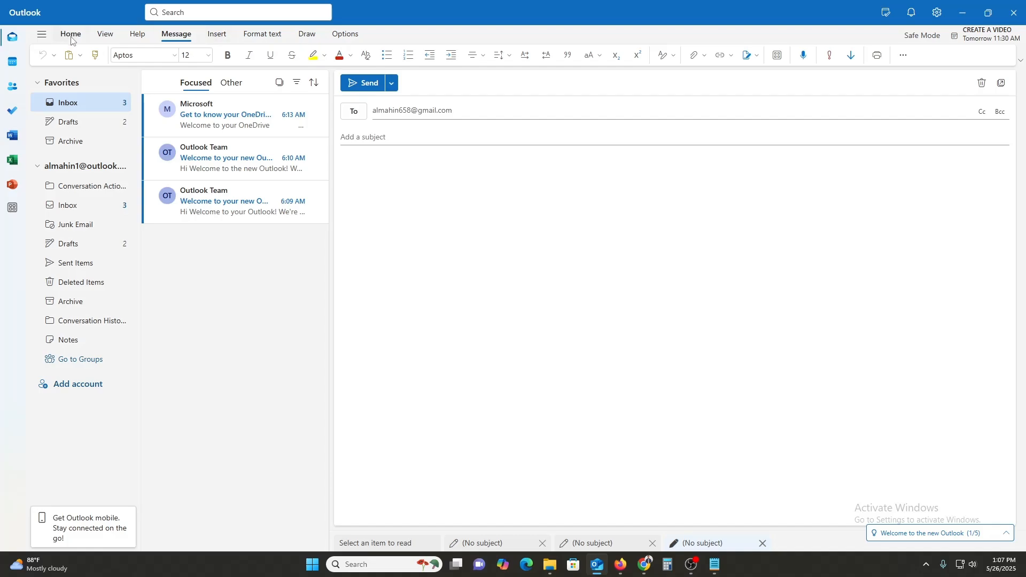
- Open the My Templates add-in from the Insert tab's Apps list
click(219, 37)
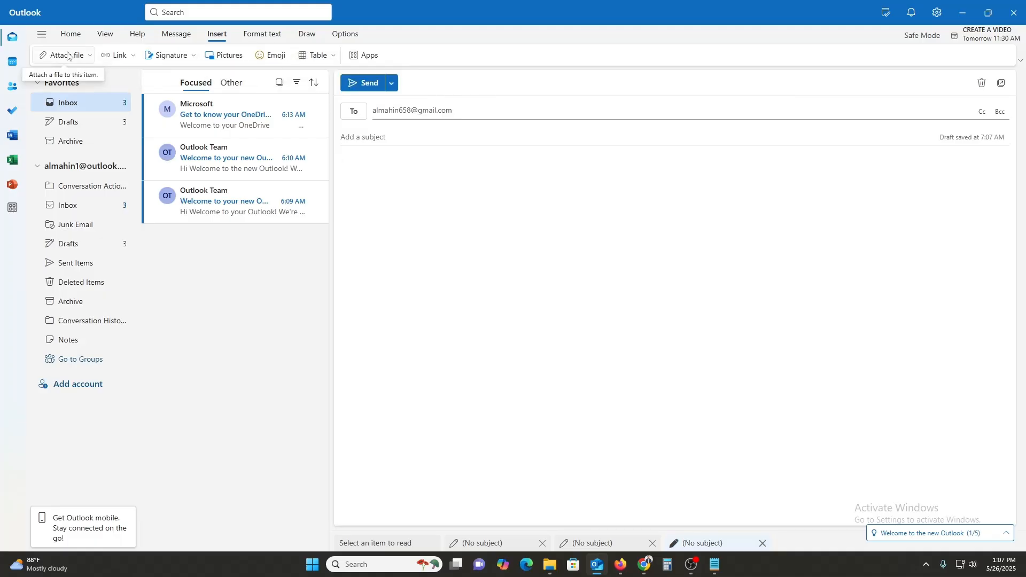
click(377, 57)
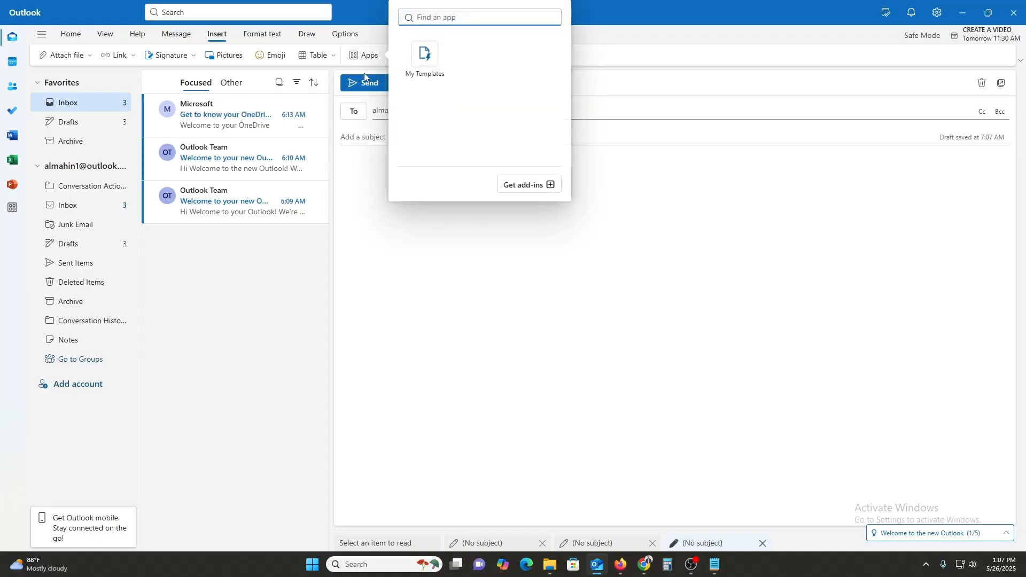
click(433, 79)
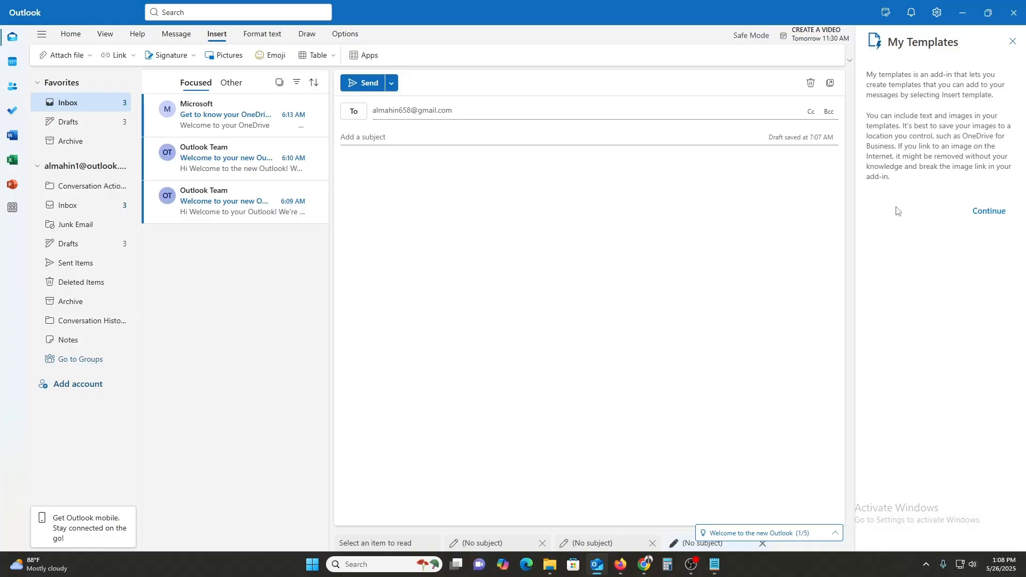
- Insert the 'I'll reply later' template, 'Heading to a meeting. I'll get back to you soon.', into the body
click(985, 216)
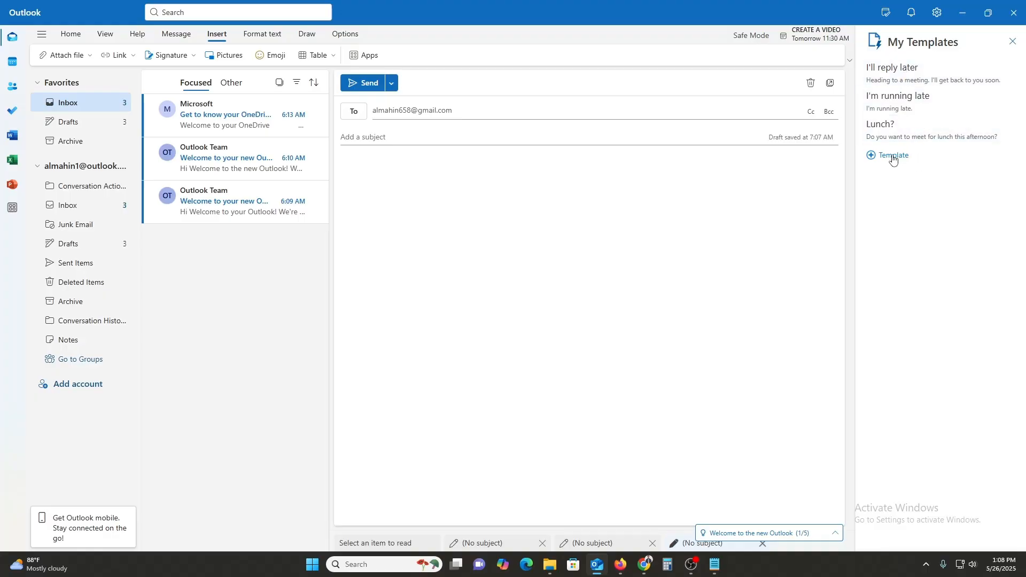
click(896, 68)
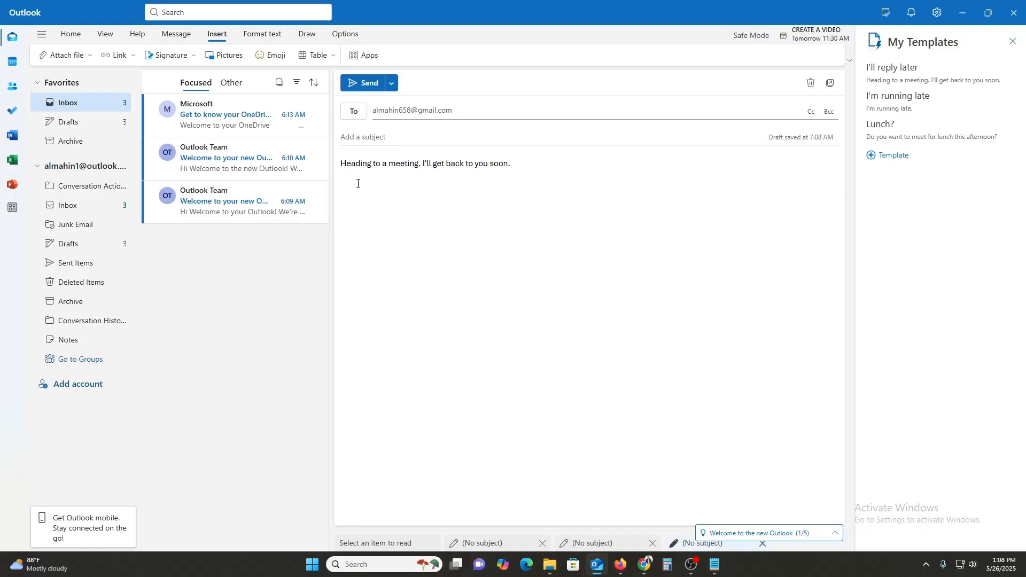
click(396, 138)
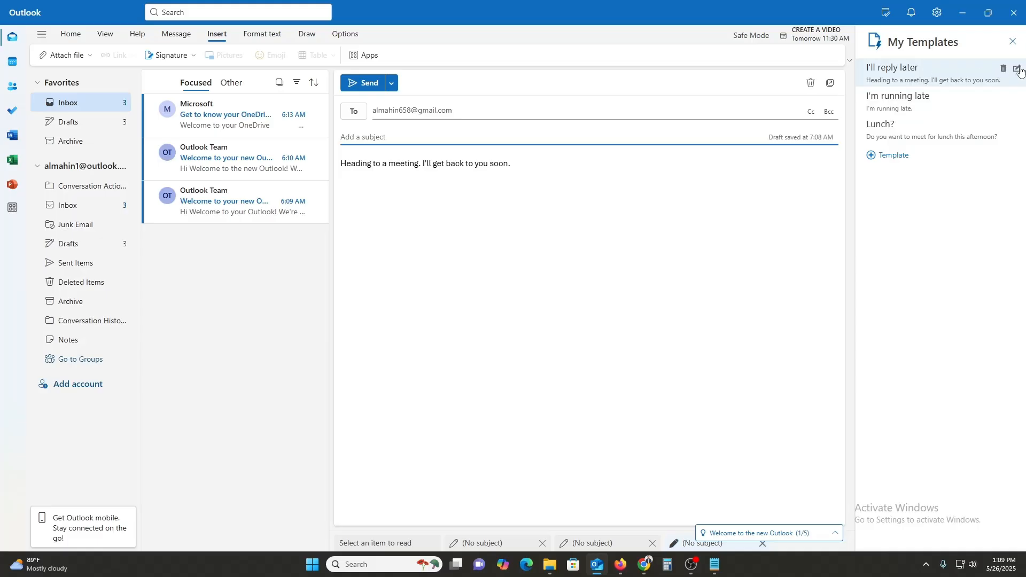
- Cancel editing the I'll reply later template and delete its inserted line from the email body
click(1018, 73)
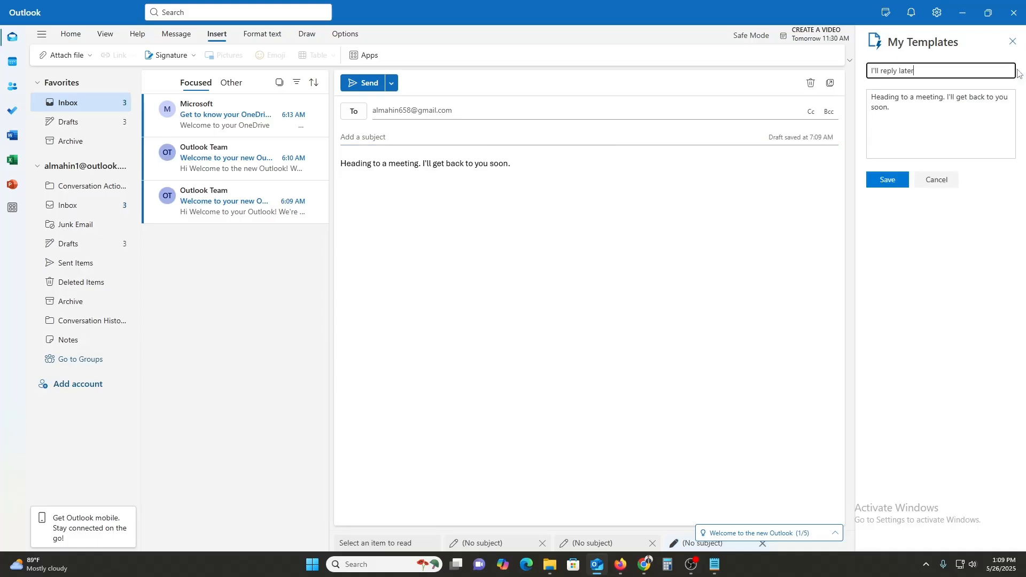
drag(911, 106, 871, 96)
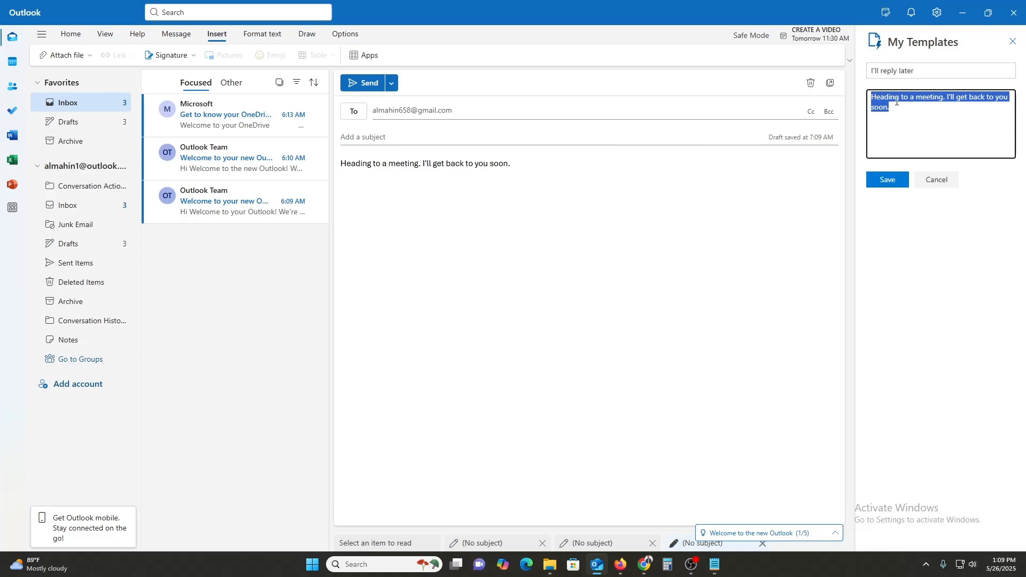
click(950, 180)
mouse_move(1007, 70)
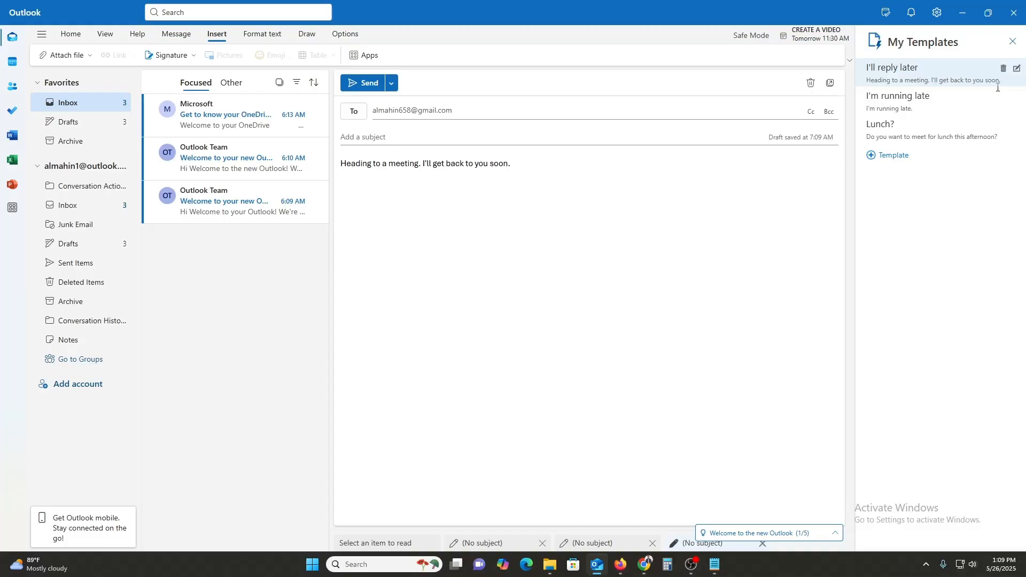
drag(538, 170, 335, 170)
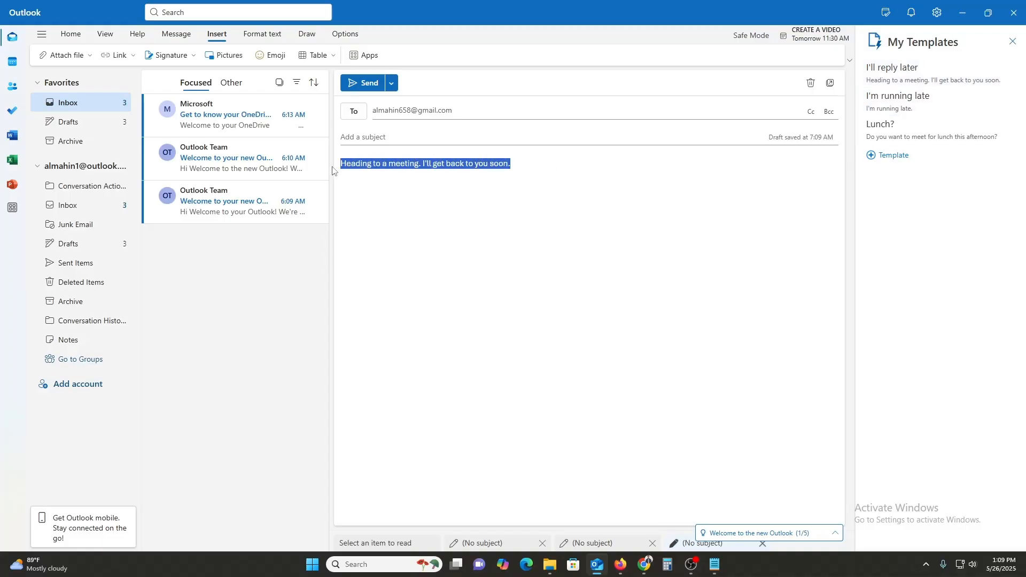
key(BackSpace)
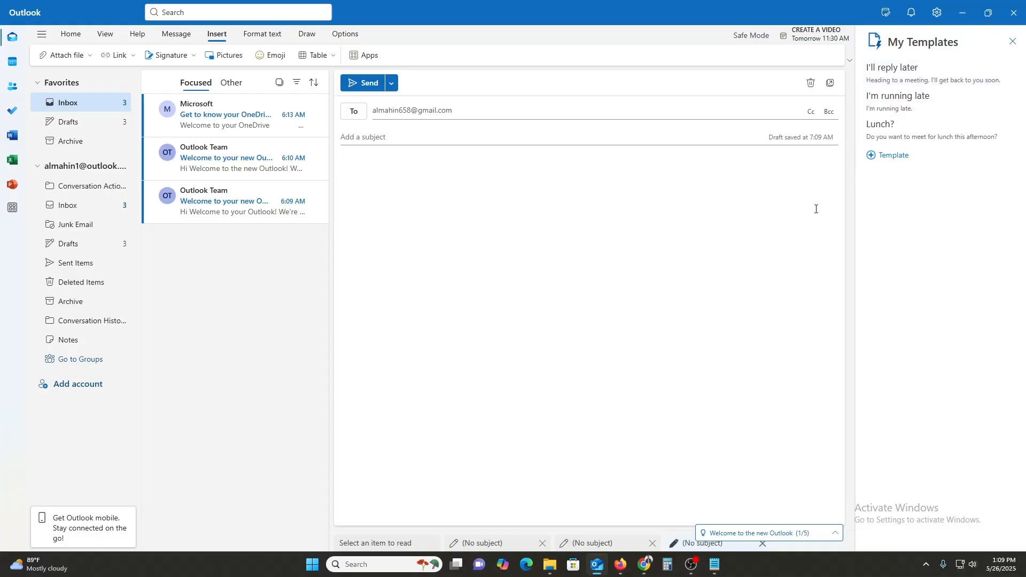
- Start a fresh, empty My Templates entry with the cursor in its body box
click(889, 155)
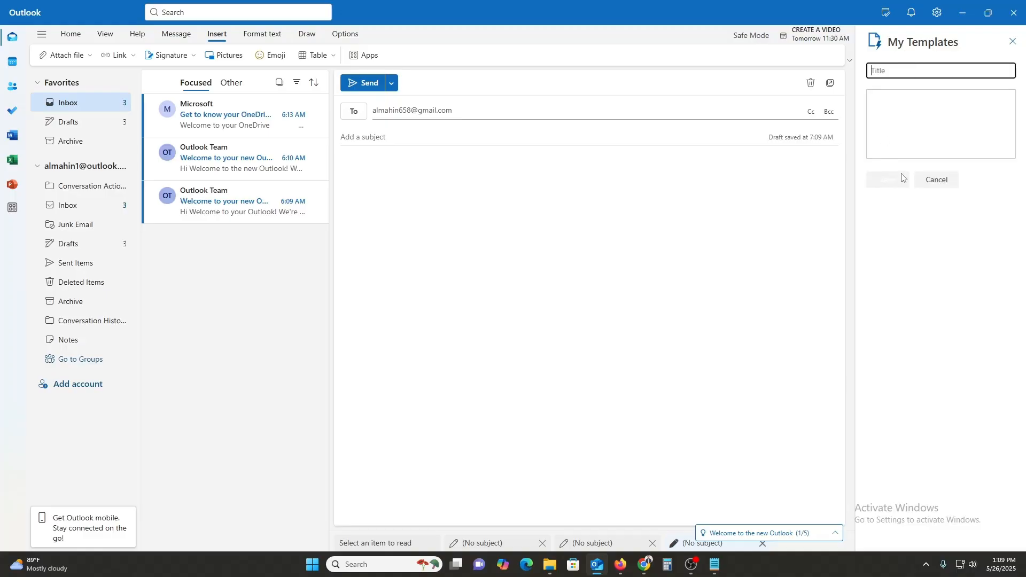
click(937, 181)
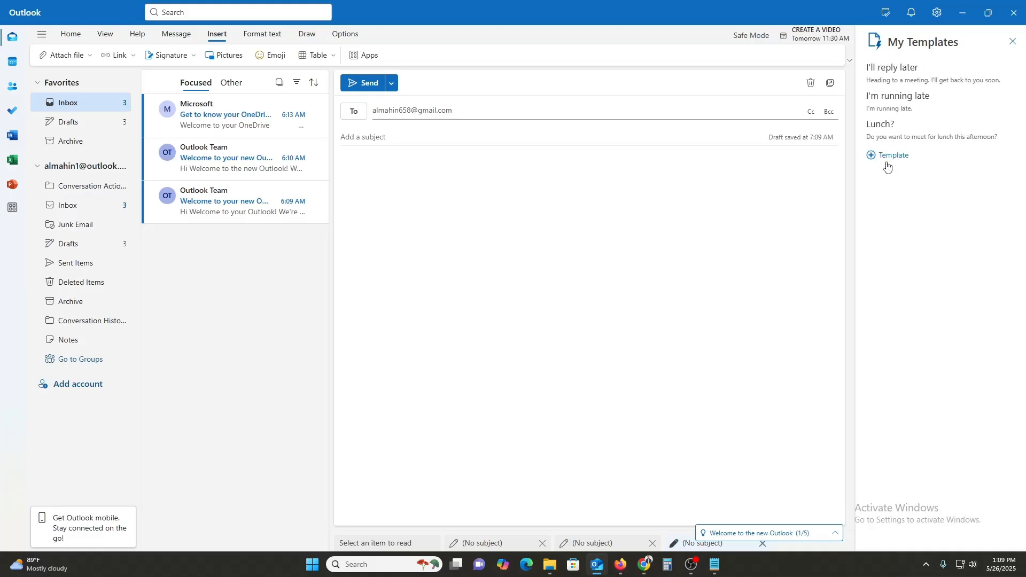
click(885, 157)
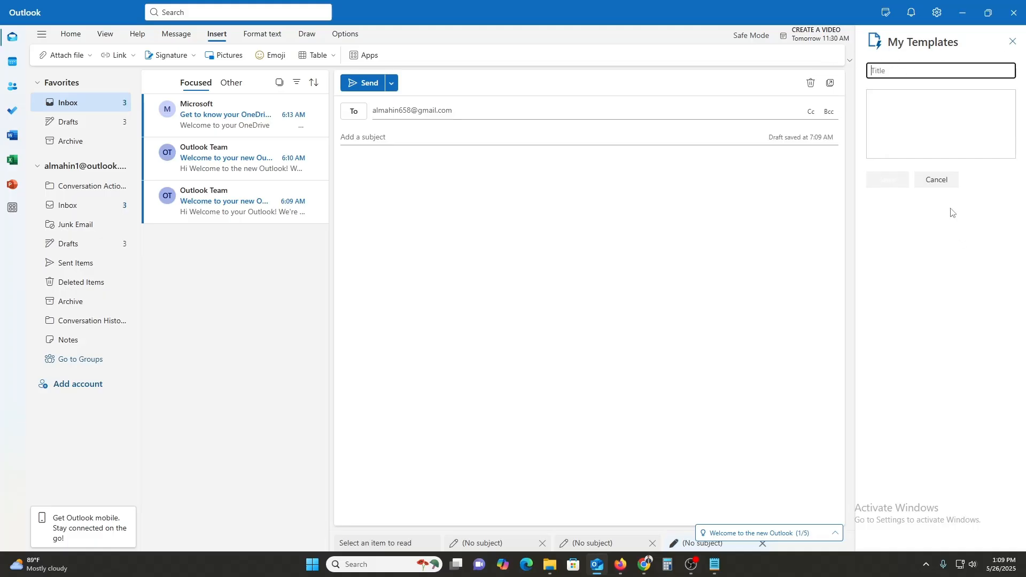
click(895, 120)
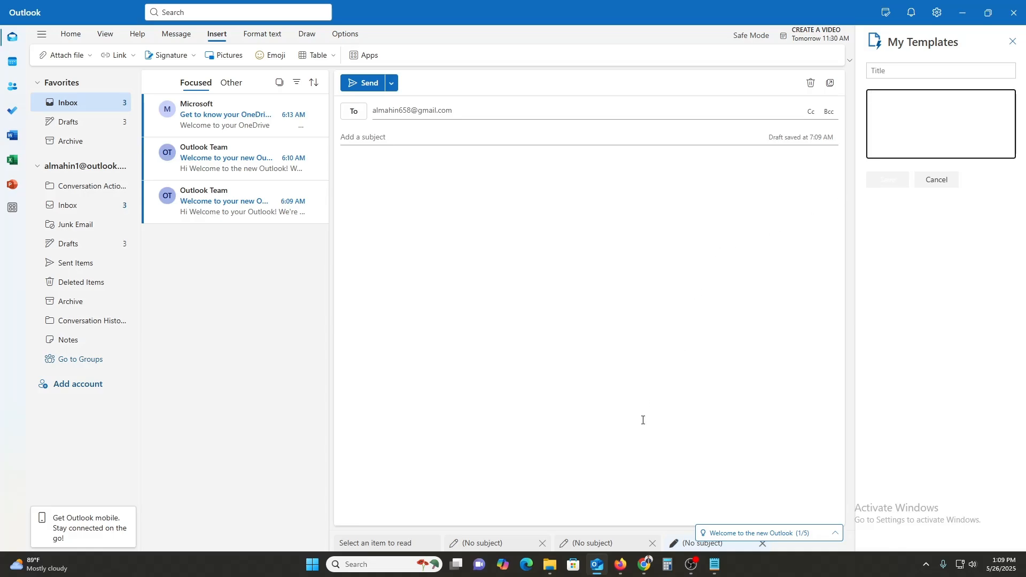
click(619, 563)
- Open the official ChatGPT website in a new Firefox tab via a search for 'chatgpt'
click(158, 7)
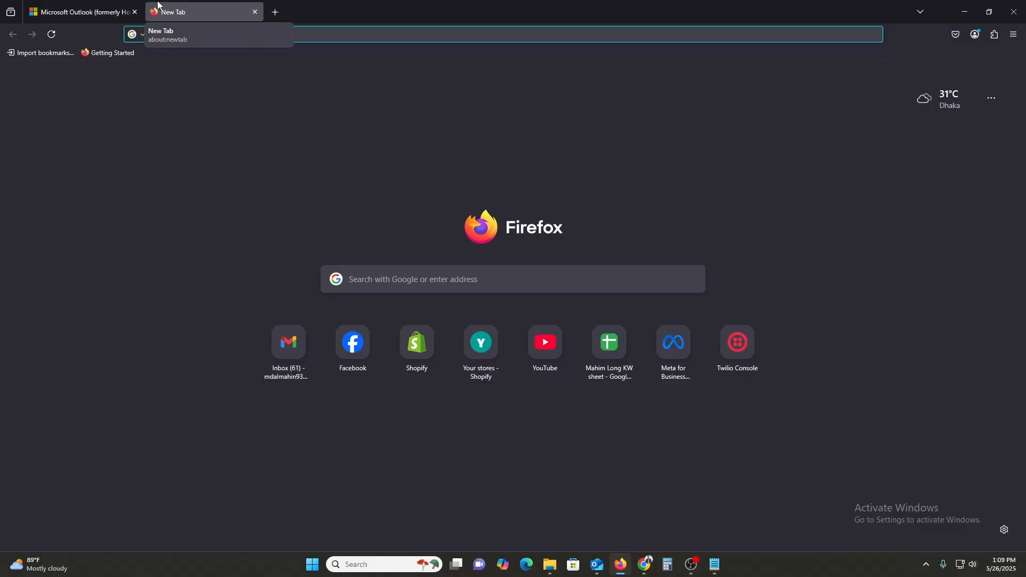
text(chatgpt)
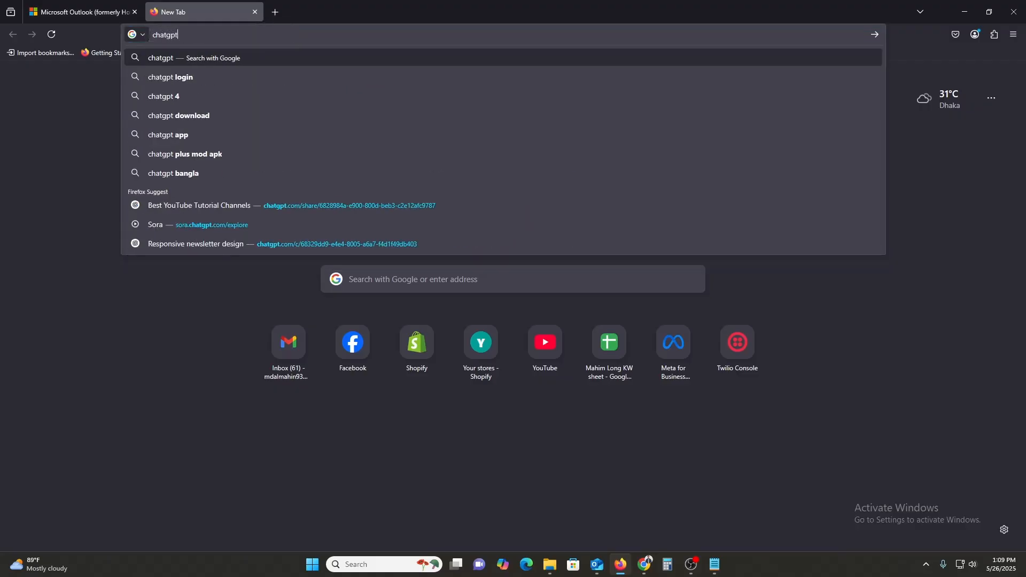
key(Return)
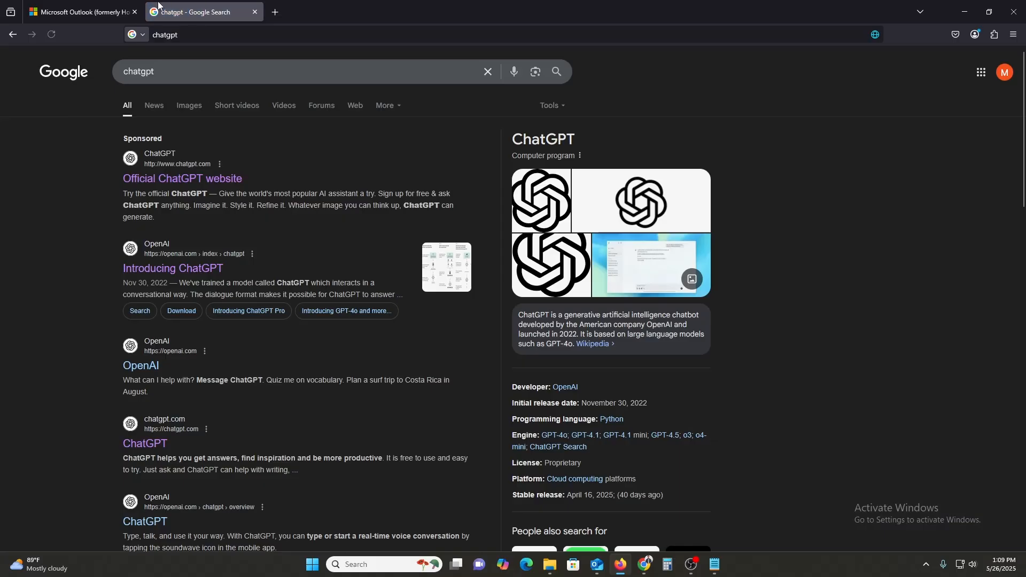
click(178, 181)
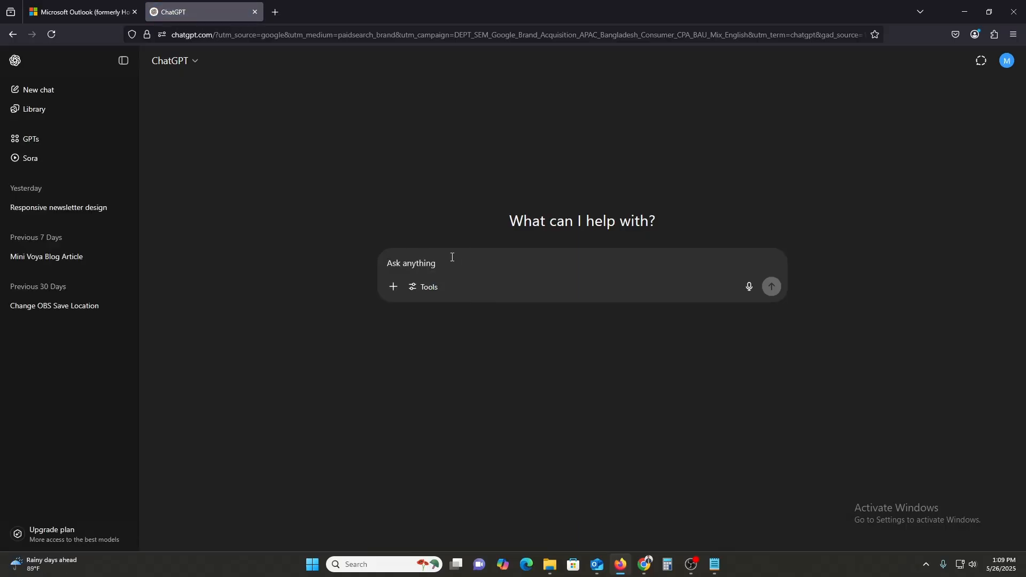
- Ask ChatGPT for an email template for a client meeting
text(Gi)
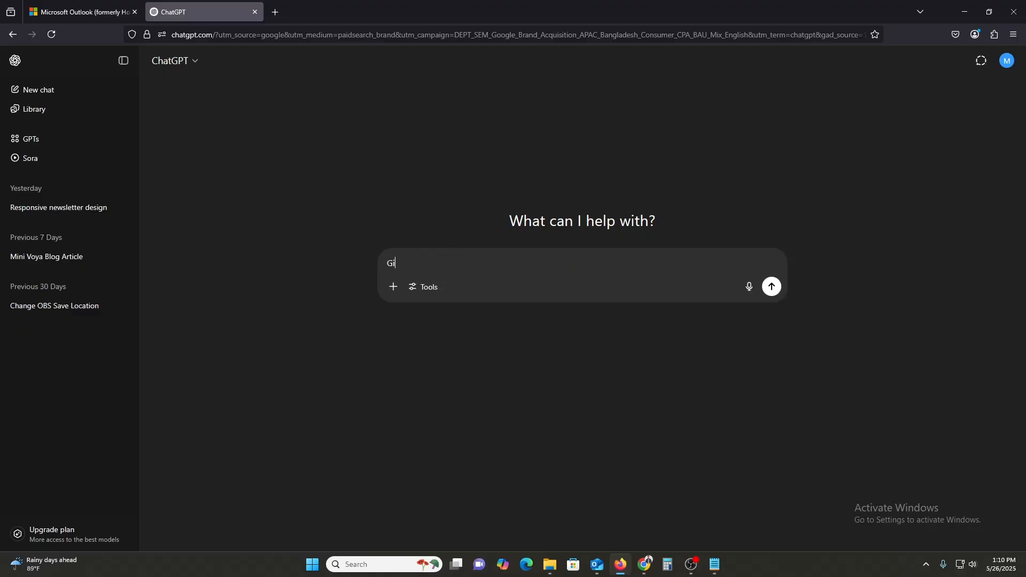
text(ve me a )
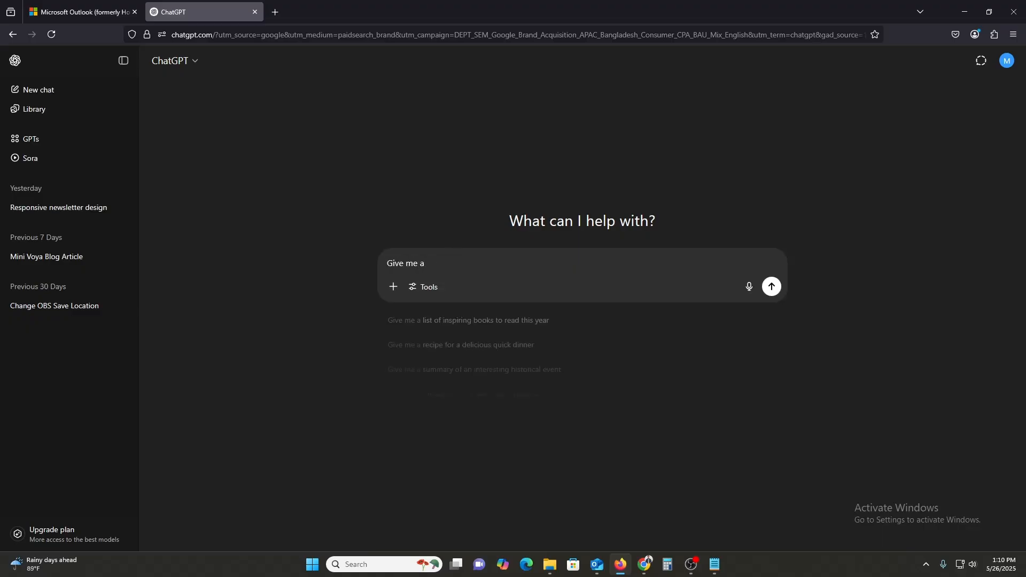
text(template )
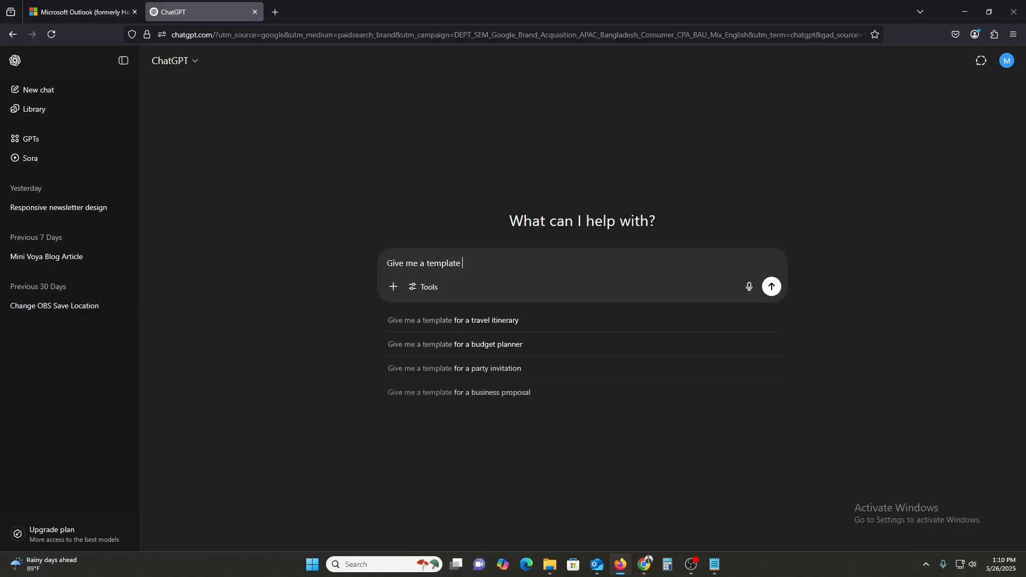
text(for my )
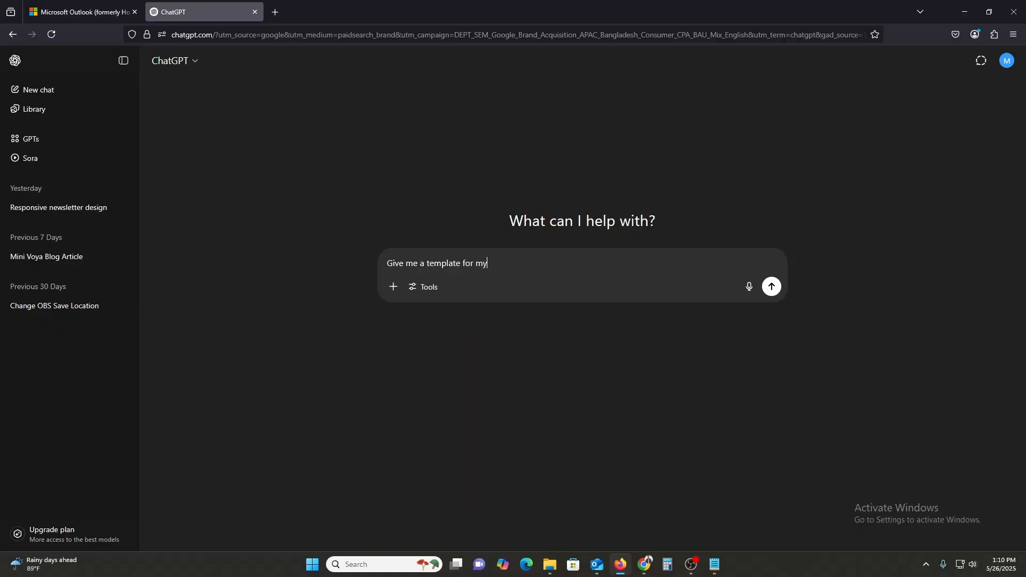
text(client for the m,etting)
click(424, 263)
text(email templ)
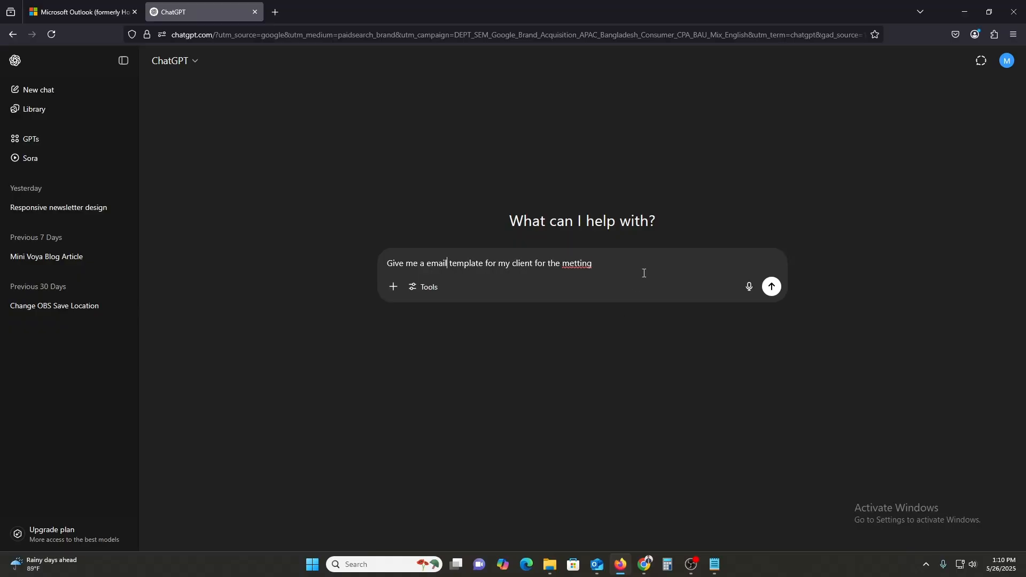
click(772, 286)
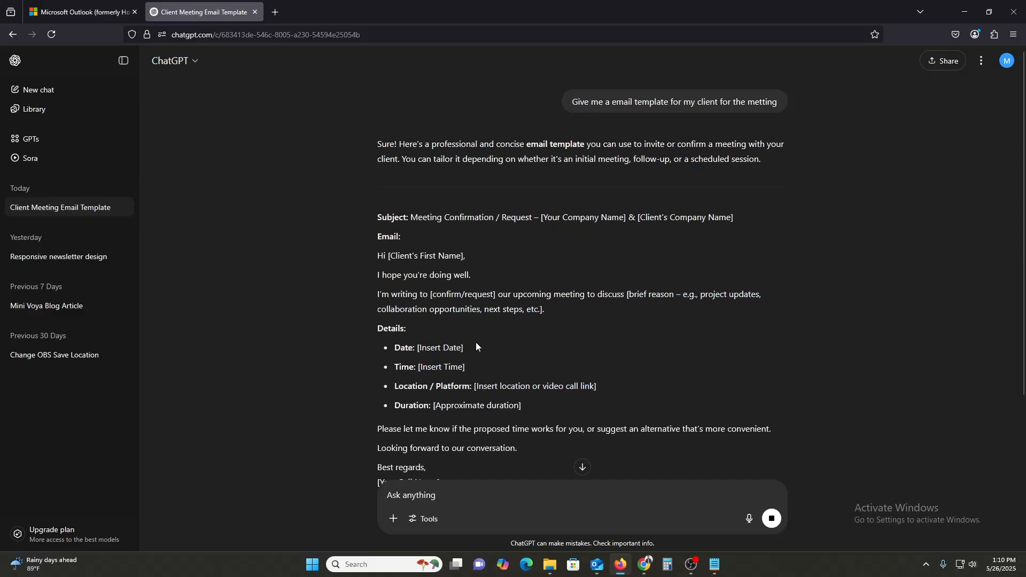
- Select the generated email from its Subject line through the signature
scroll(480, 340, down, 4)
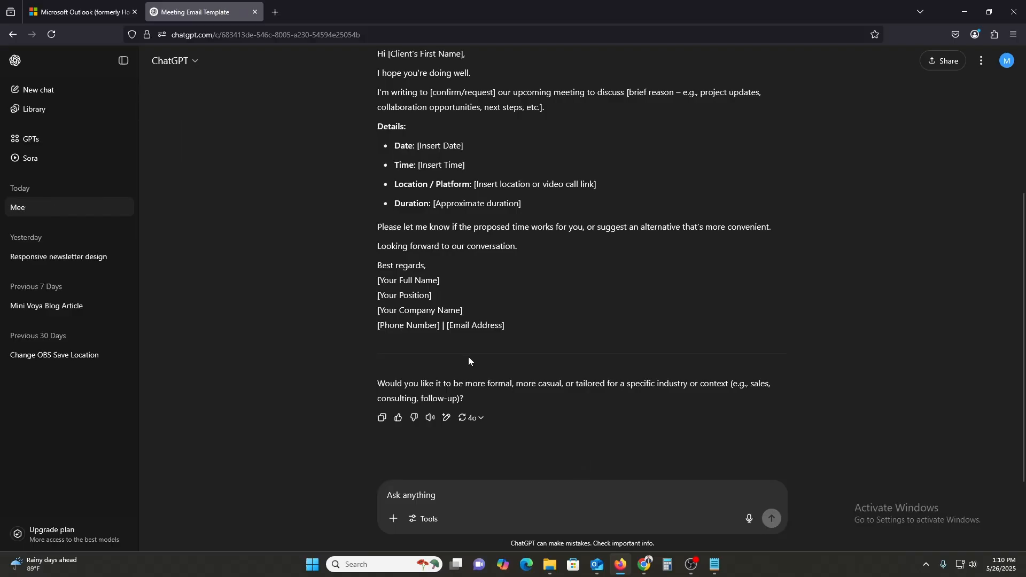
scroll(531, 337, up, 3)
scroll(526, 393, down, 2)
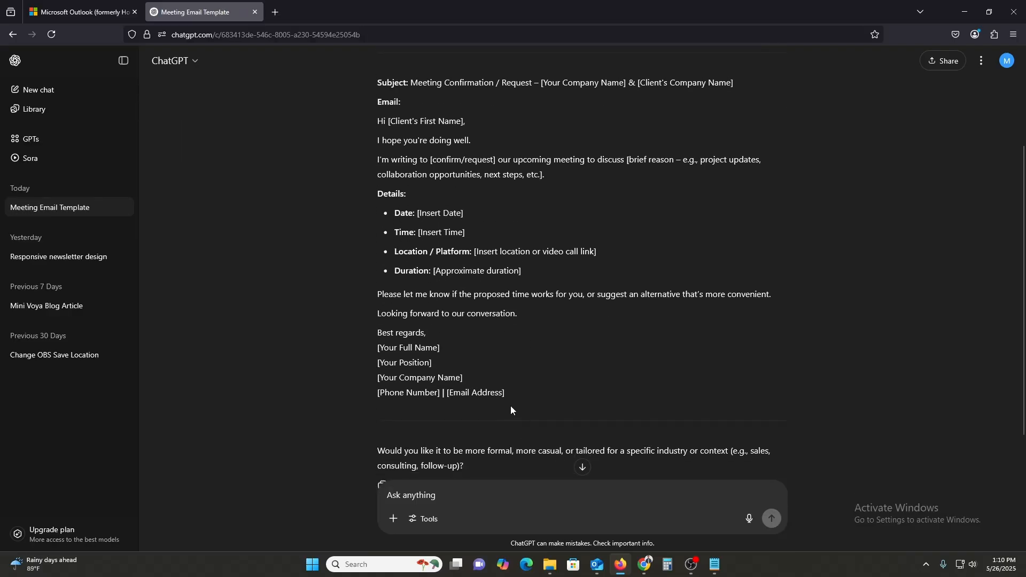
drag(511, 406, 374, 90)
key(ctrl+c)
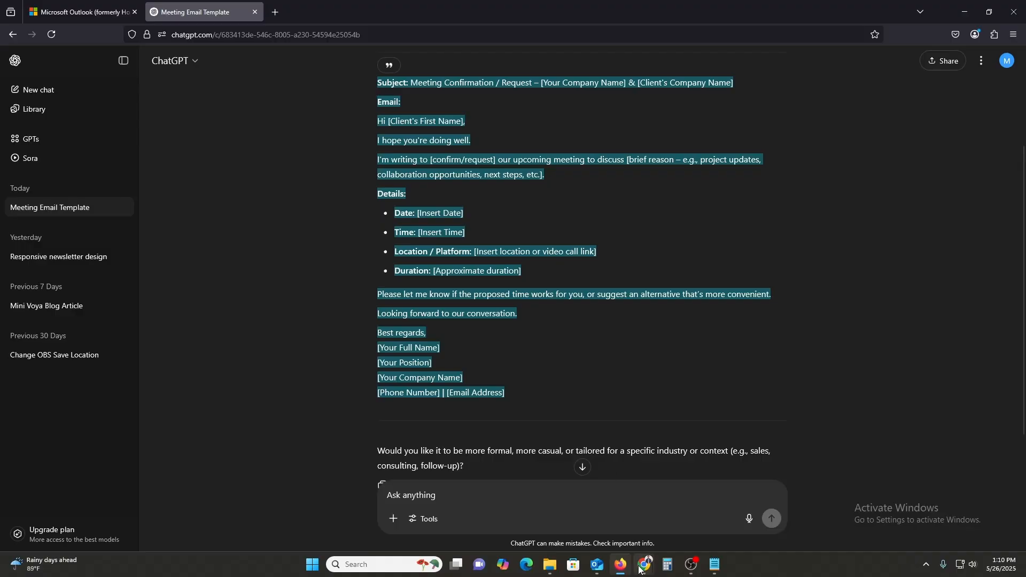
- Paste the copied meeting email into the new template body and remove its Subject line
click(595, 572)
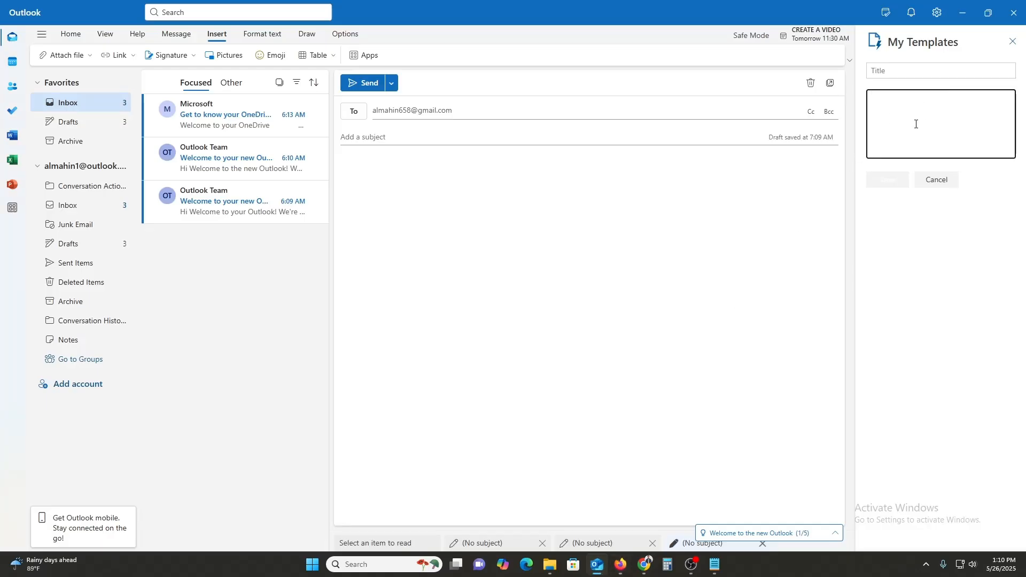
key(ctrl+v)
scroll(941, 148, up, 5)
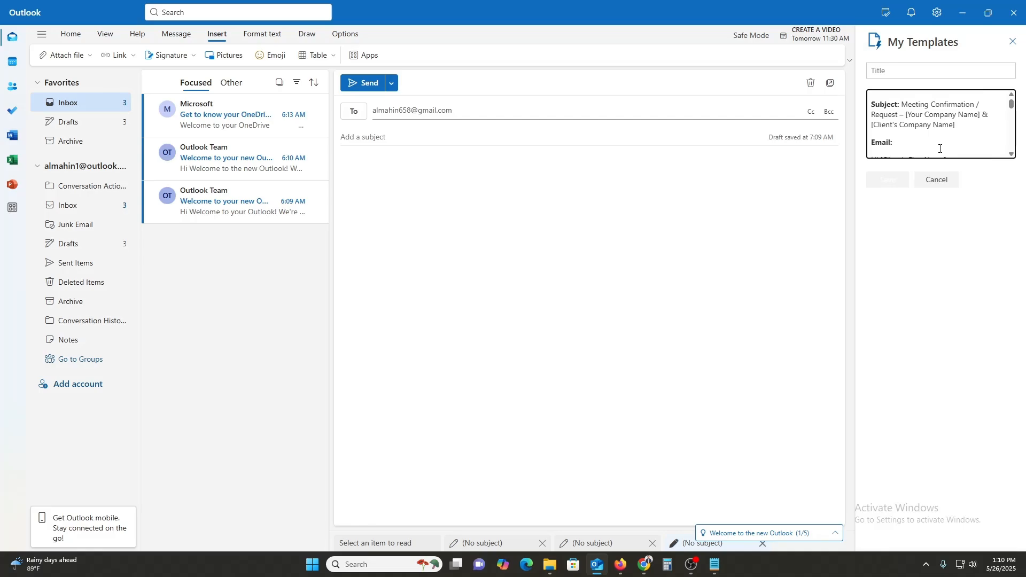
drag(955, 125, 871, 105)
key(BackSpace)
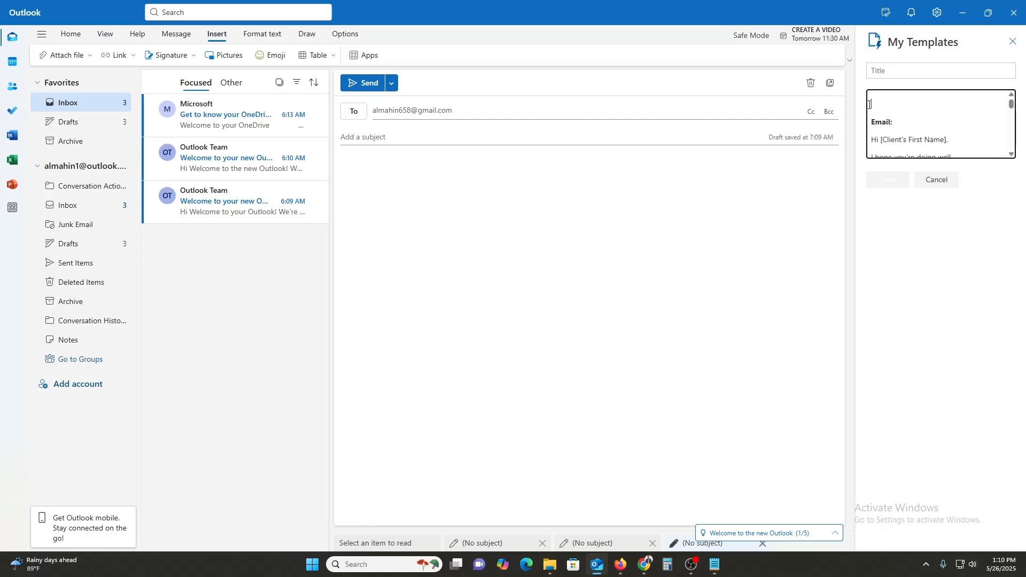
- Title the template 'Subject: Meeting Confirmation', drop the Email: label, and fill the first-name placeholder
click(914, 77)
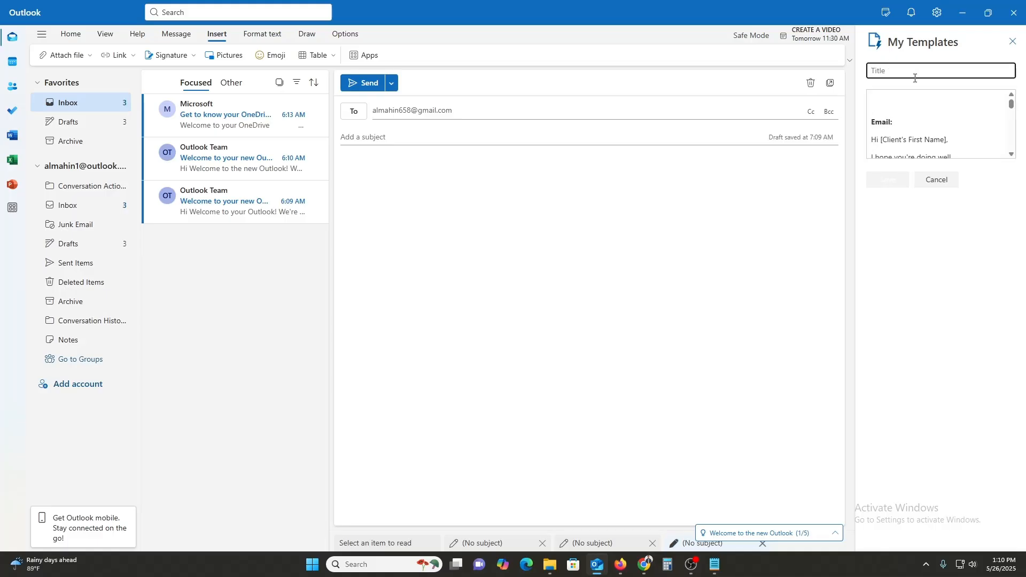
text(Subject: Meeting Confirmation [)
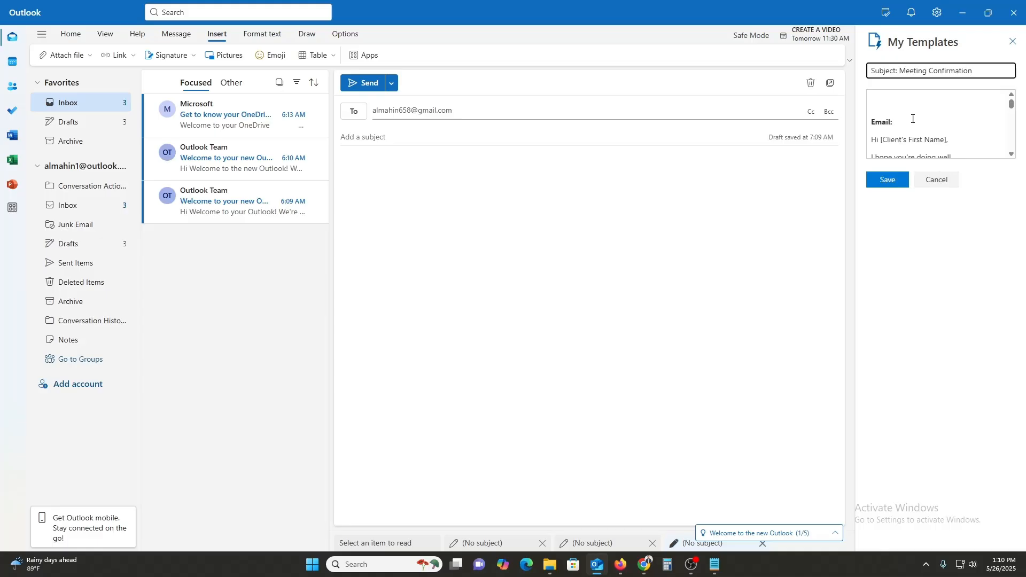
drag(914, 118, 870, 120)
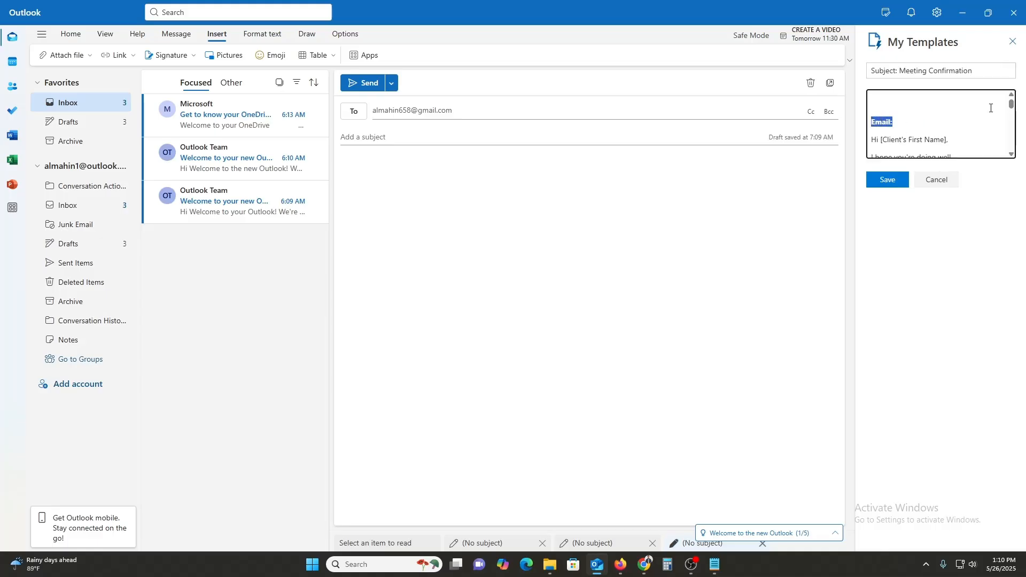
key(BackSpace)
key(BackSpace)
key(BackSpace)
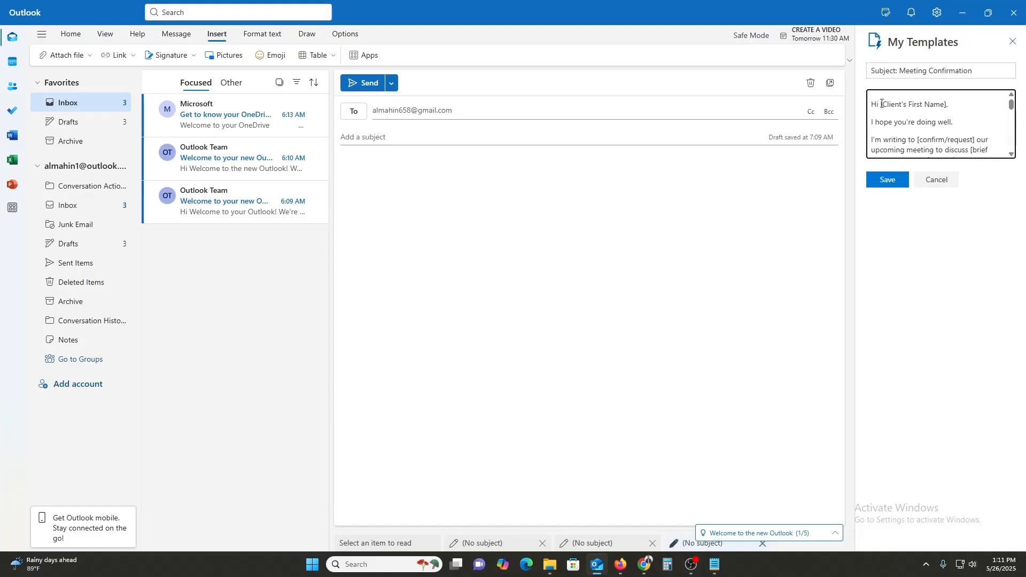
drag(882, 103, 949, 106)
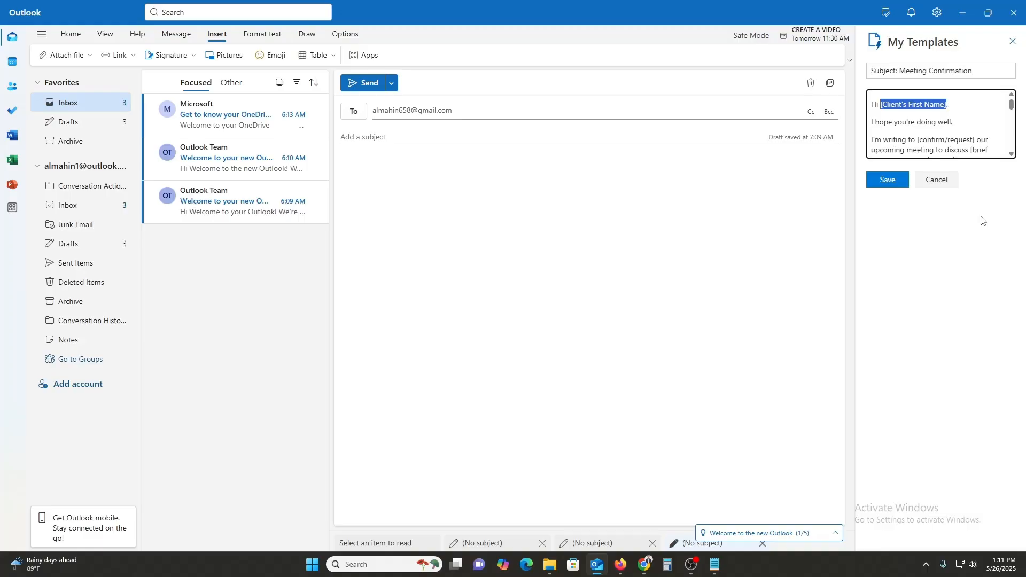
text(MAHIM,)
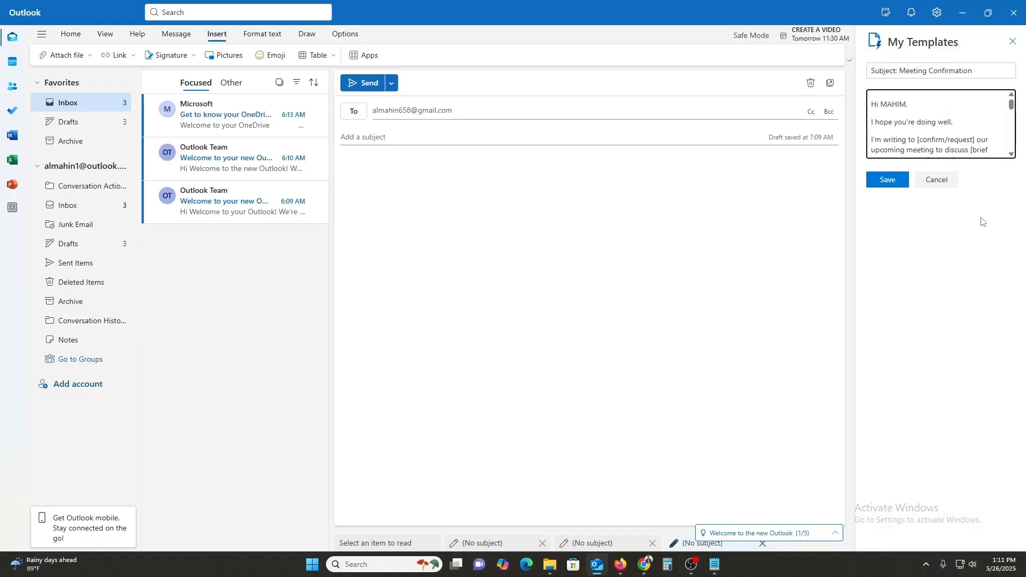
- Scroll through the template body and save the Meeting Confirmation template
click(1012, 154)
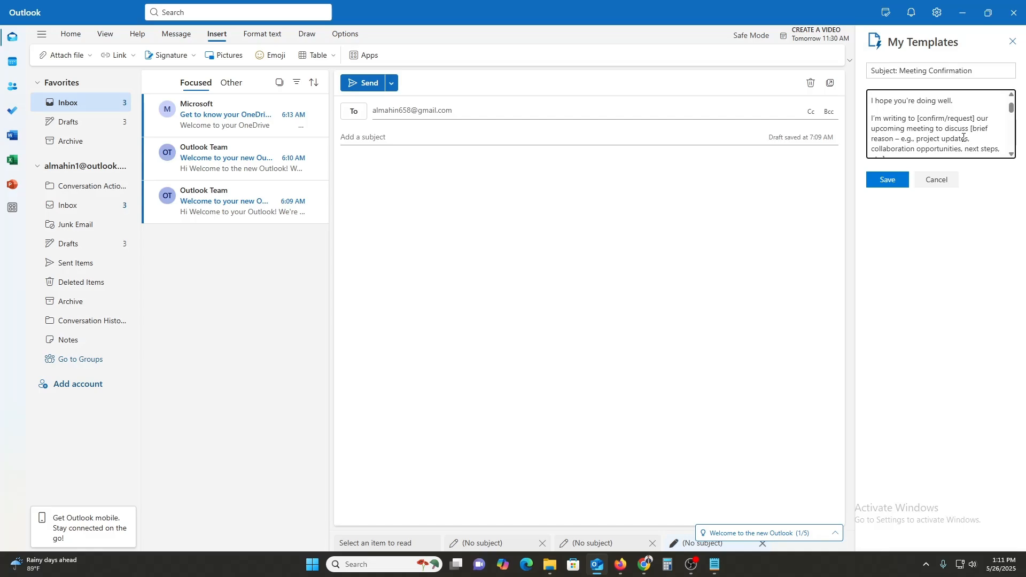
click(1011, 155)
click(1012, 155)
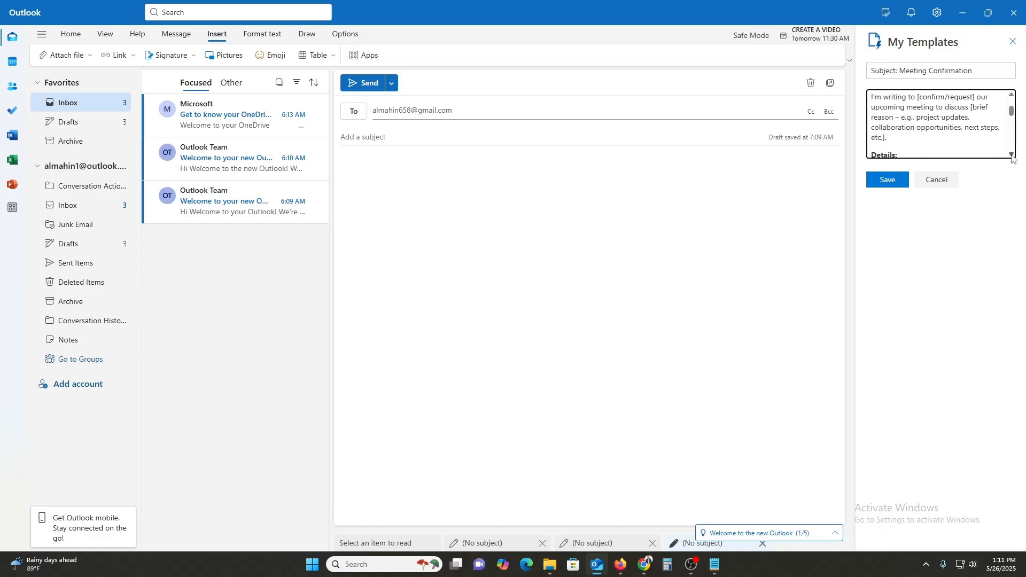
click(1012, 154)
click(1012, 155)
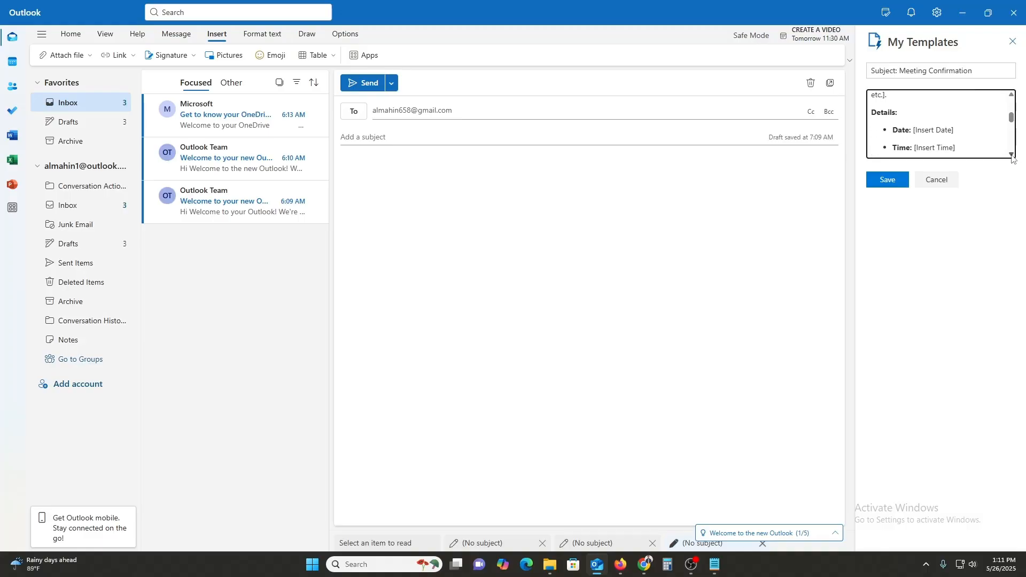
click(1012, 155)
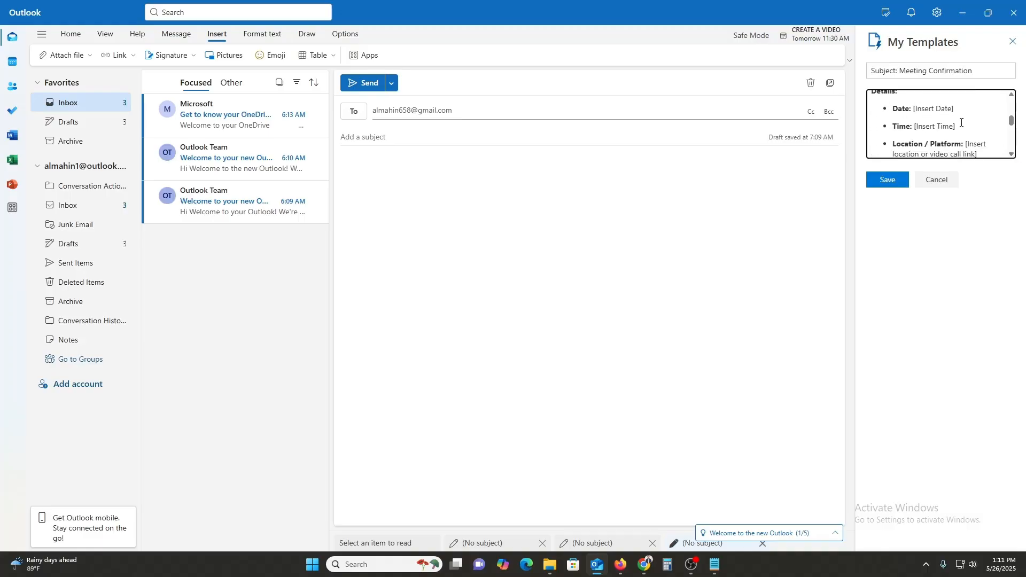
click(889, 180)
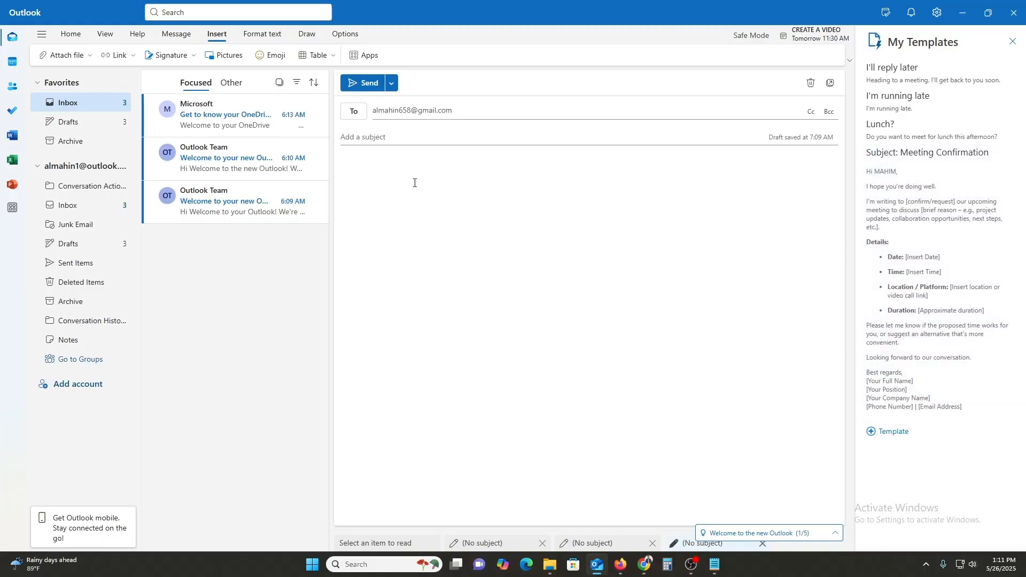
- Insert the Meeting Confirmation template and put the client's name in the greeting
click(932, 203)
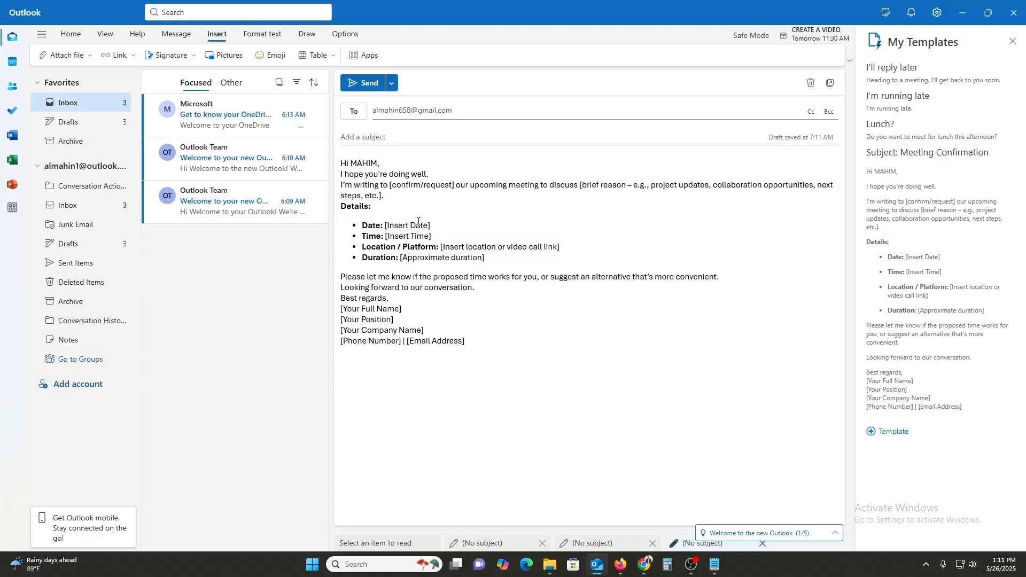
double_click(362, 161)
text(RA)
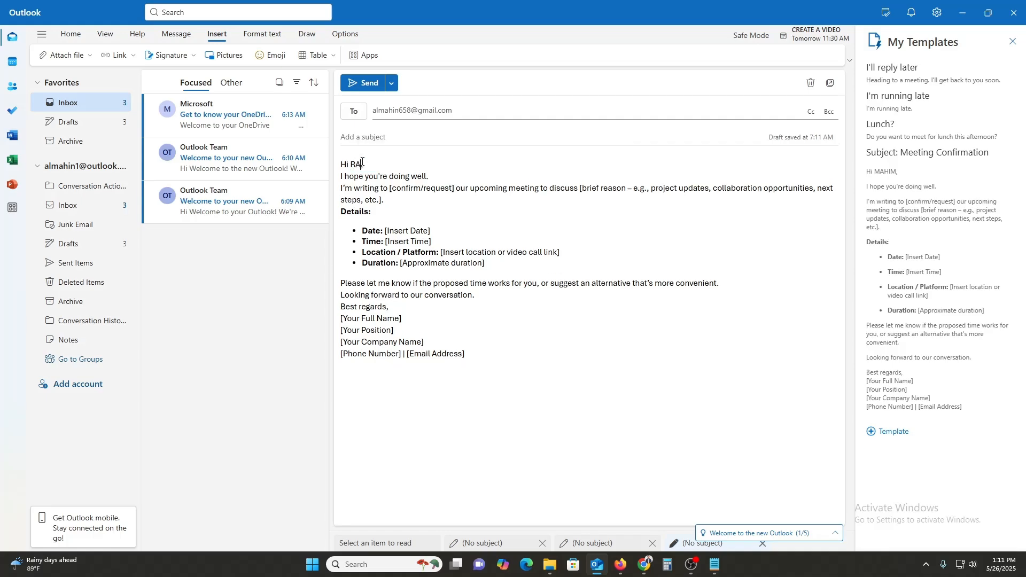
text(HMAN,)
- Fill in date 12/5/2025, time 10:00 AM, location DALAS, USA, and duration 50-60MIN
drag(386, 231, 431, 227)
text(12/5/)
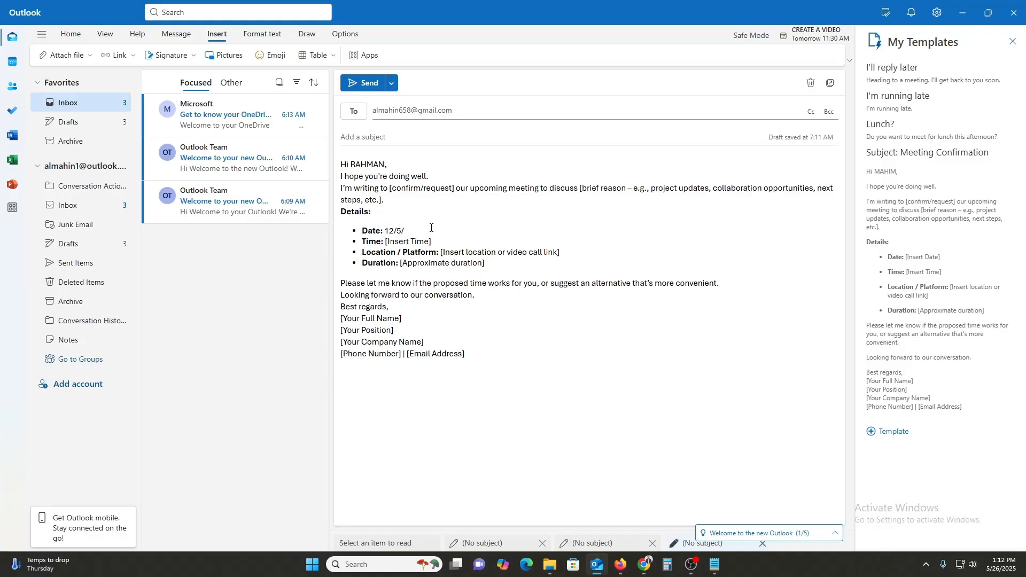
text(2025)
drag(384, 241, 431, 241)
key(BackSpace)
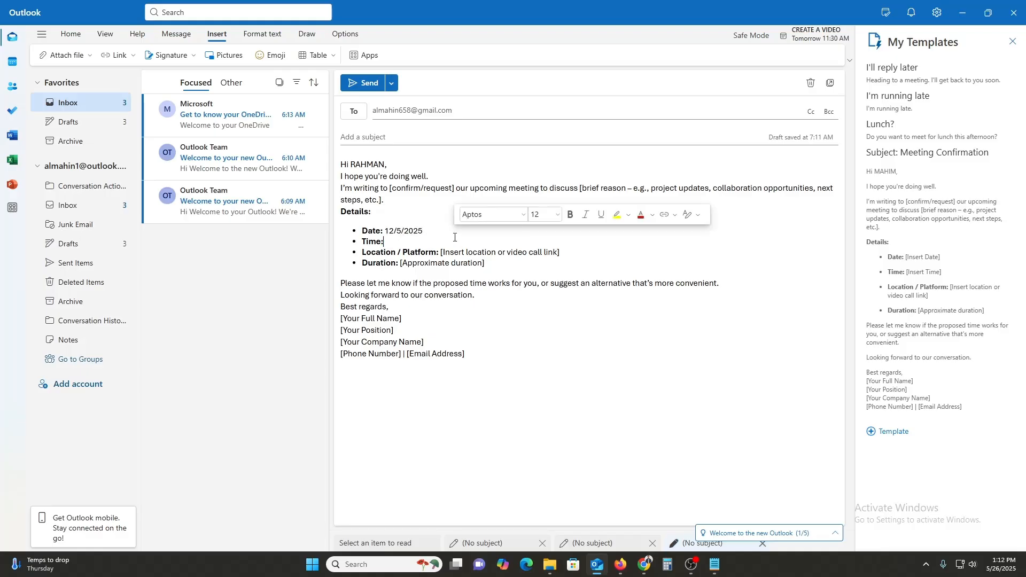
text(10:)
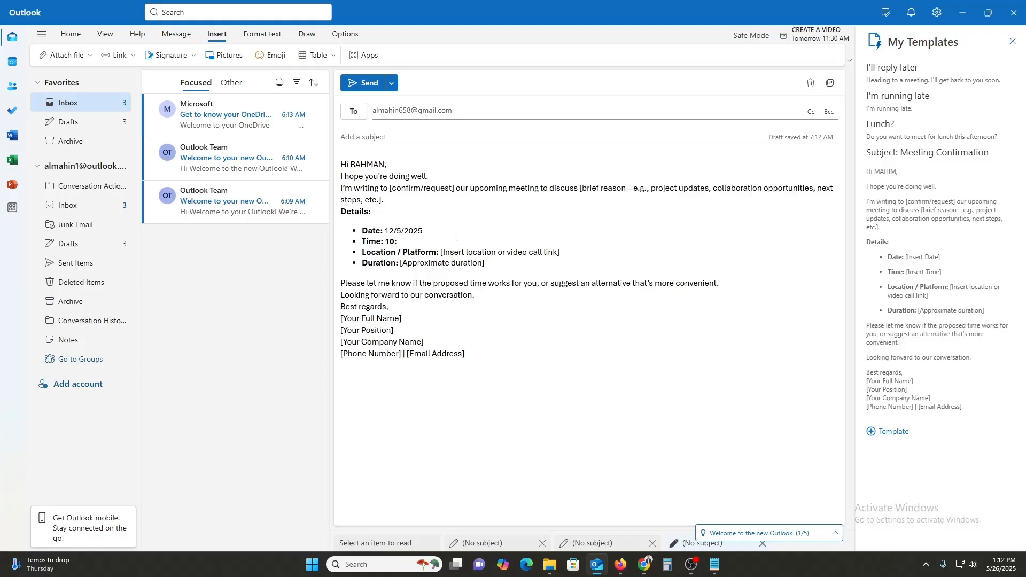
text(00 AM)
drag(441, 252, 580, 257)
text(DALAS, USA)
drag(401, 263, 576, 262)
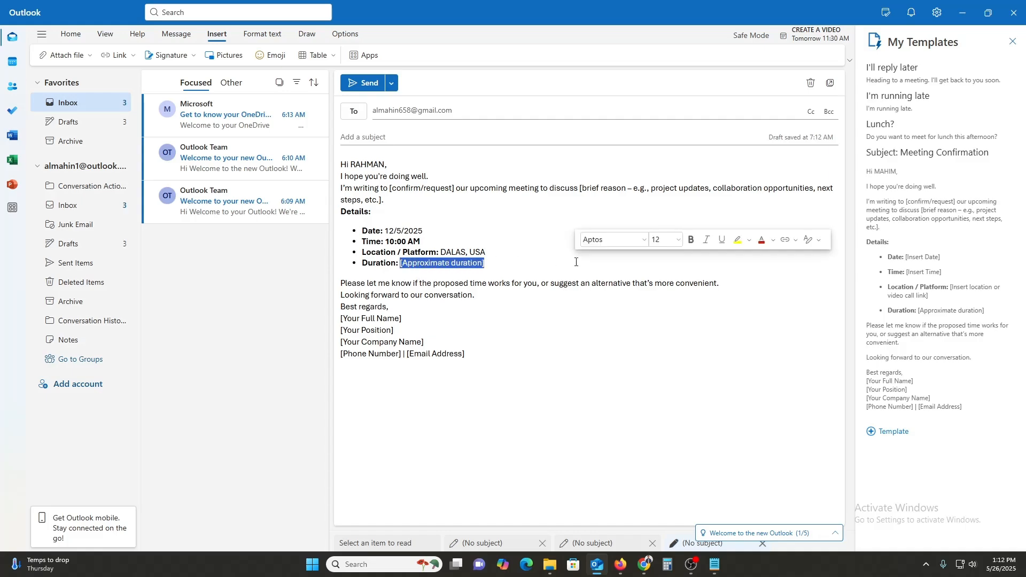
text(50-6)
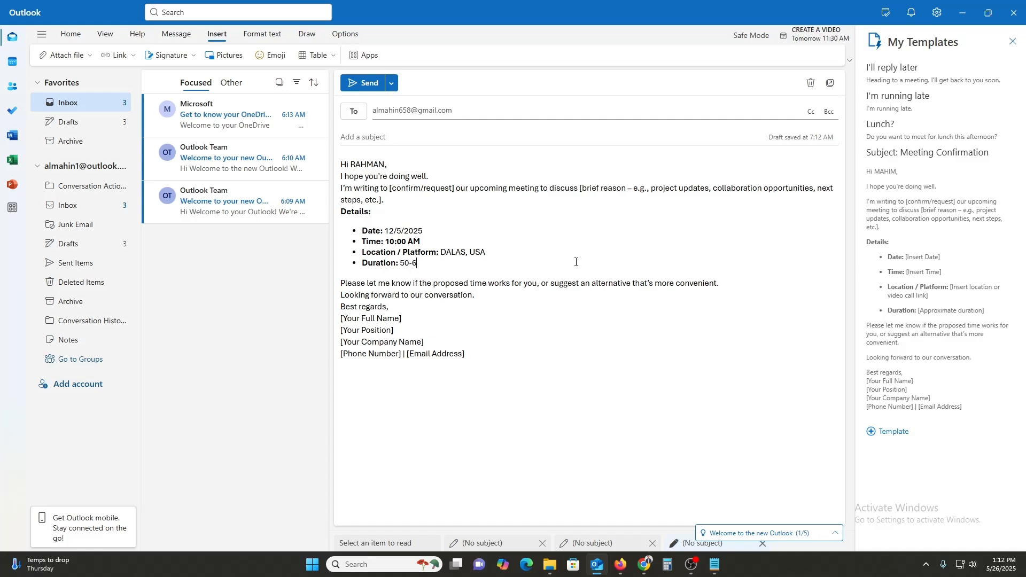
text(0MIN)
- Replace the signature's name placeholder with the sender's full name and the position with 'HR, APPLE'
drag(559, 284, 722, 284)
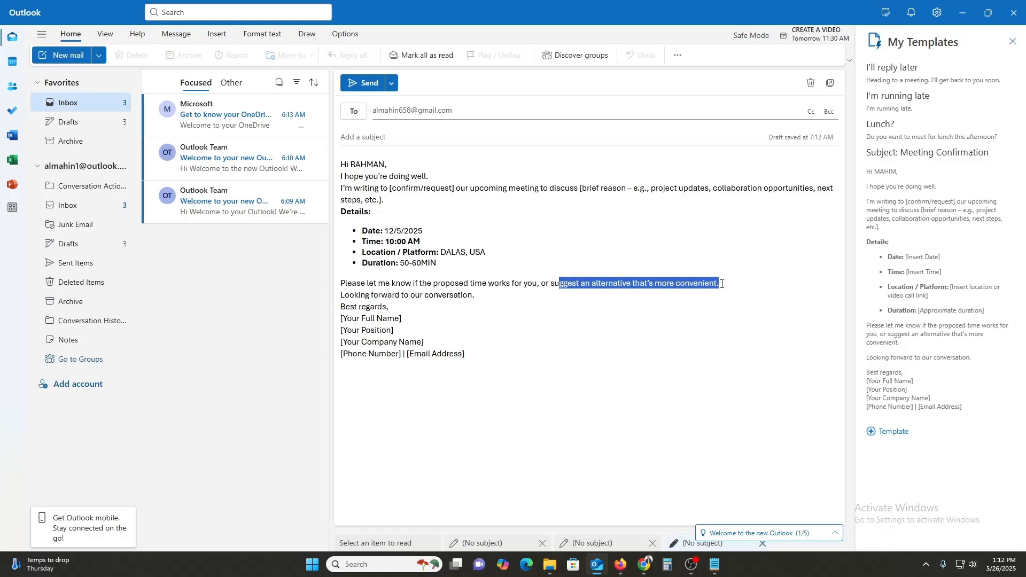
drag(402, 319, 342, 322)
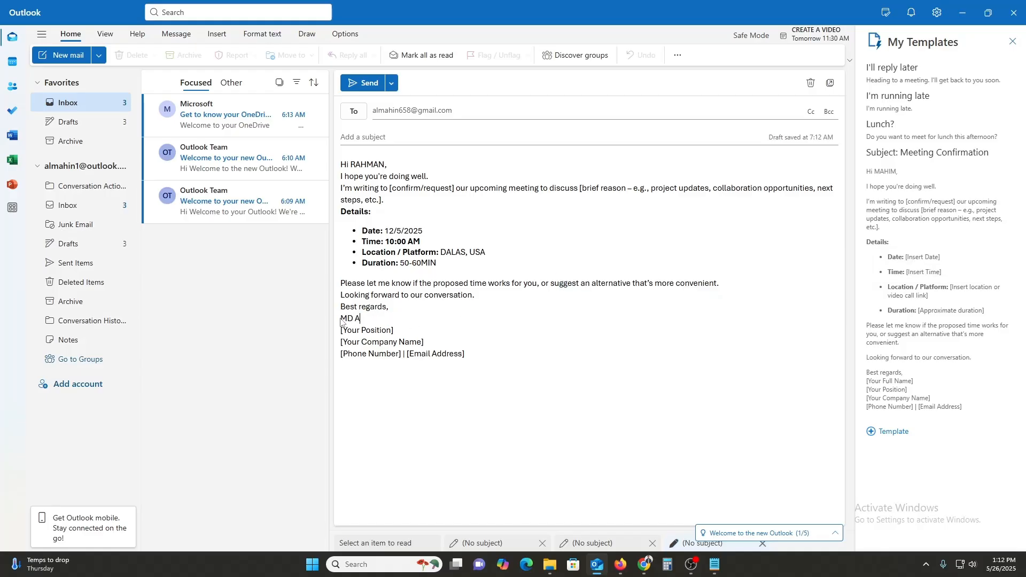
drag(396, 329, 341, 330)
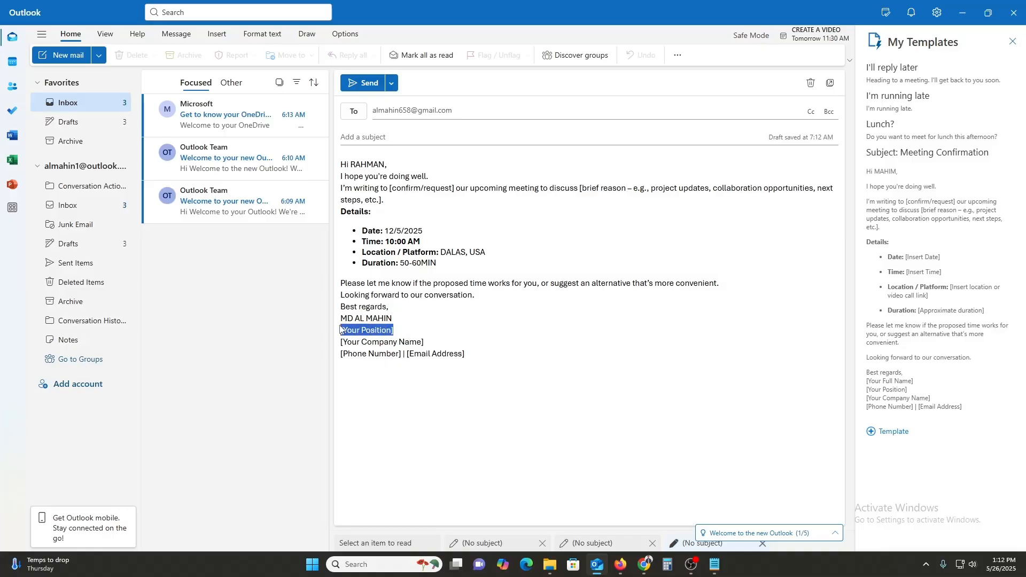
text(HR<)
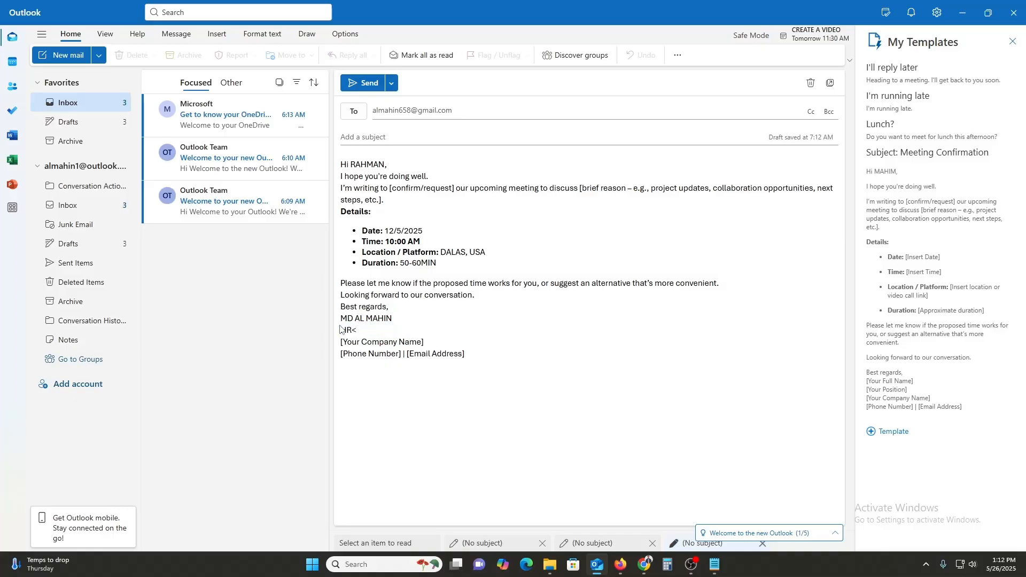
key(BackSpace)
text(, ON A)
key(BackSpace)
key(BackSpace)
key(BackSpace)
key(BackSpace)
text(APPLE)
- Fill the signature's company APPLE, the sender's e-mail address and phone number
drag(425, 343, 340, 346)
text(APPLE)
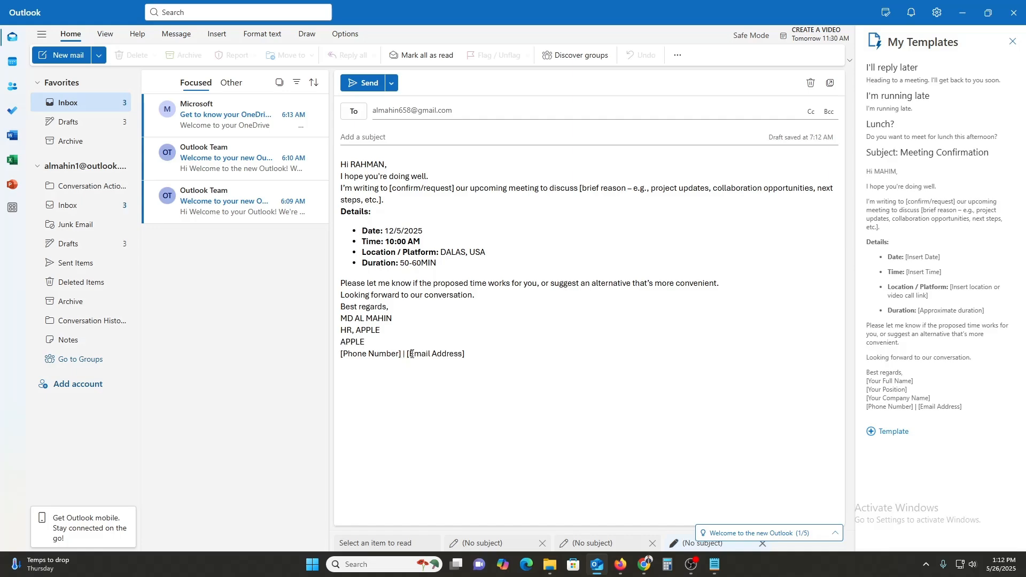
drag(406, 354, 480, 361)
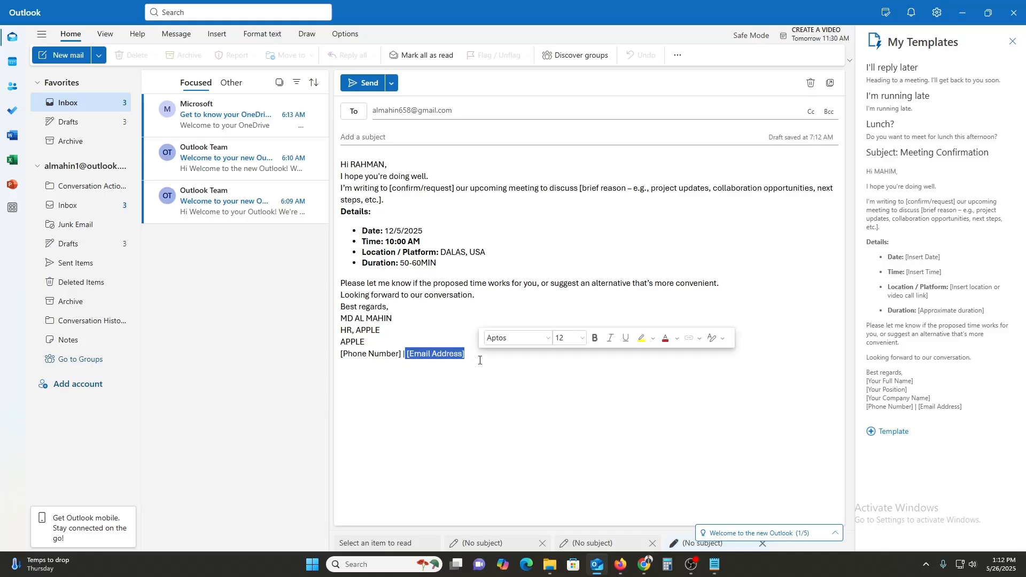
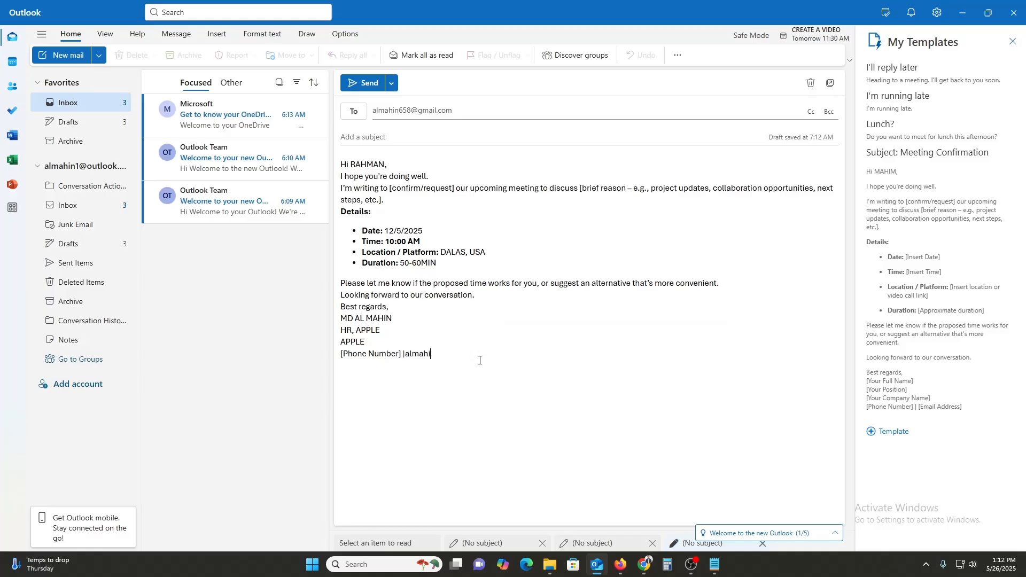
click(120, 168)
click(94, 170)
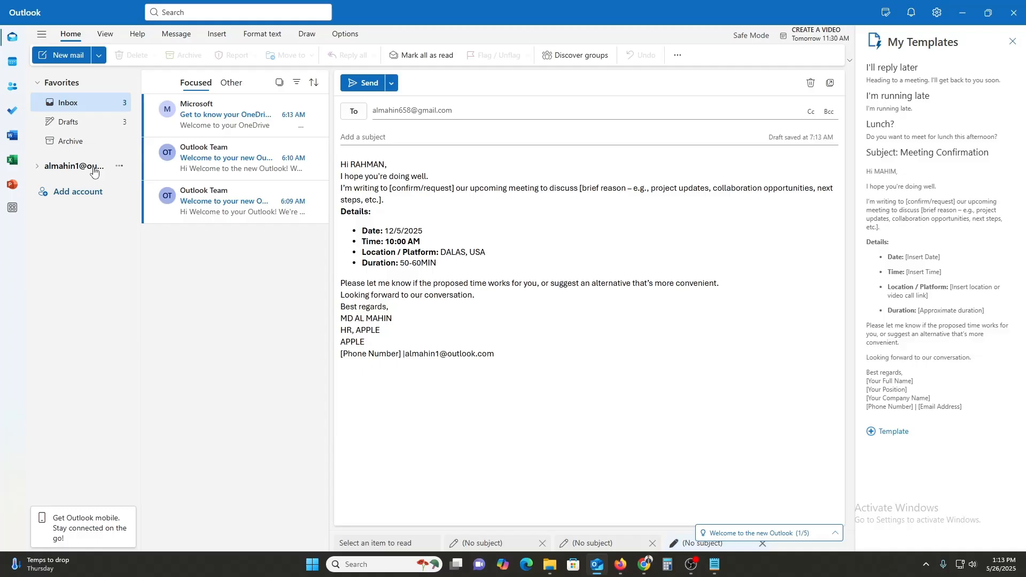
click(94, 168)
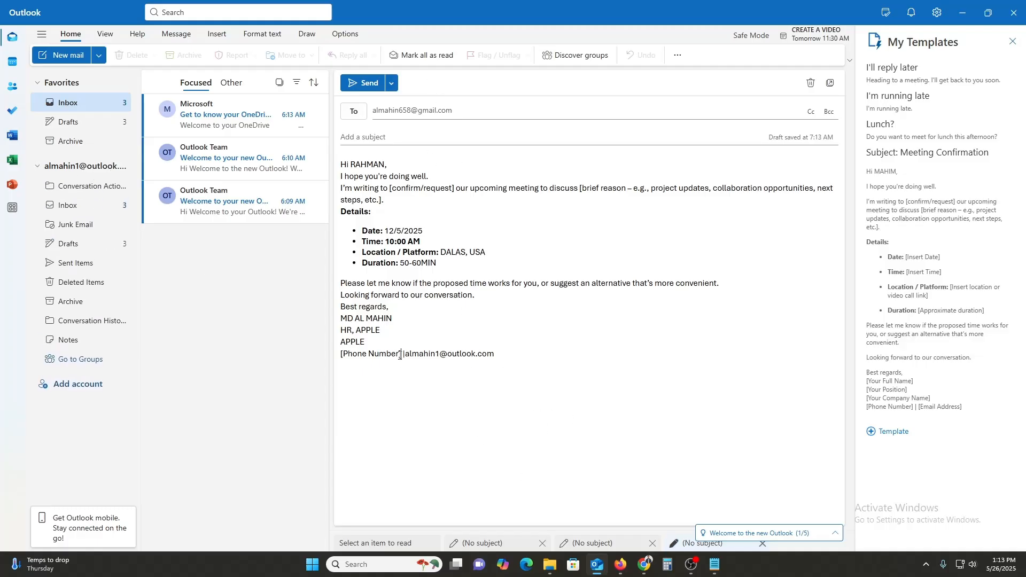
drag(401, 354, 340, 357)
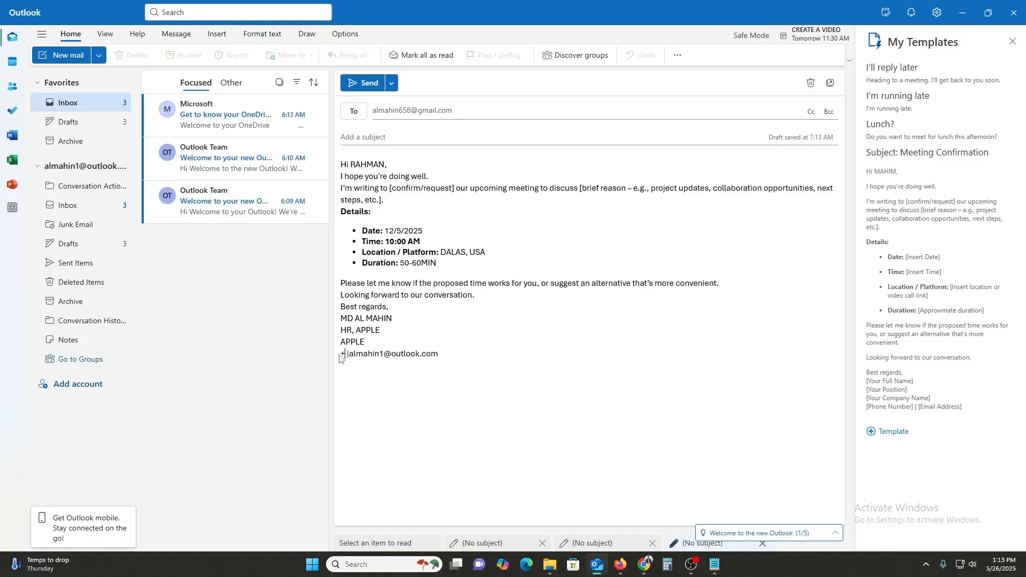
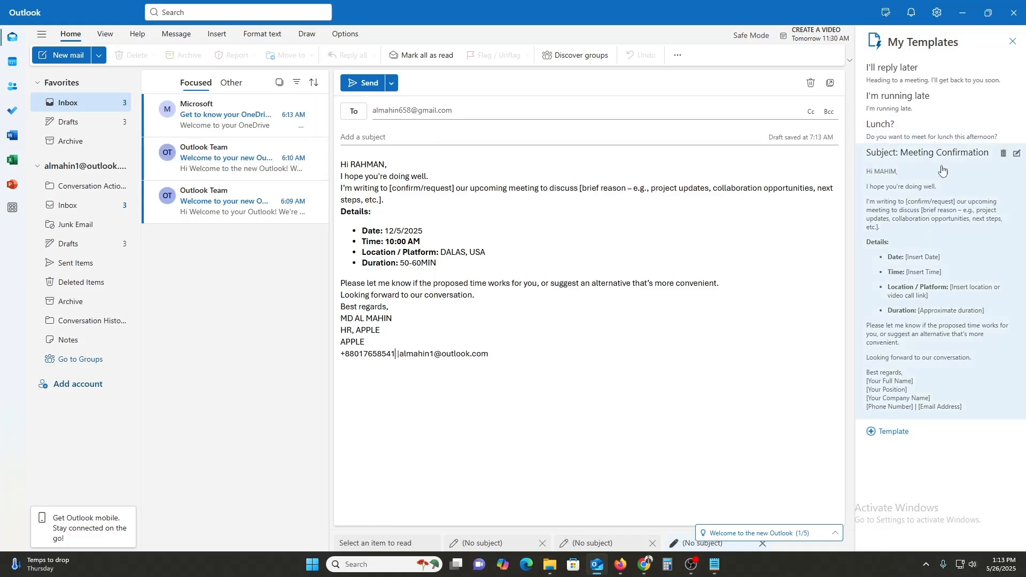
- Give the email the subject 'MEETING' and send it
click(396, 138)
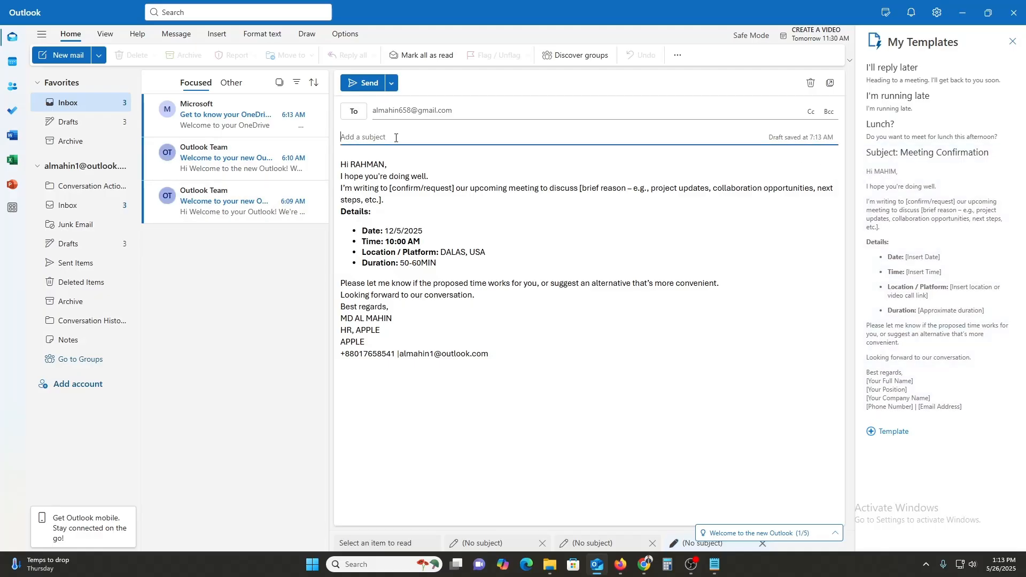
text(MEETING)
click(358, 83)
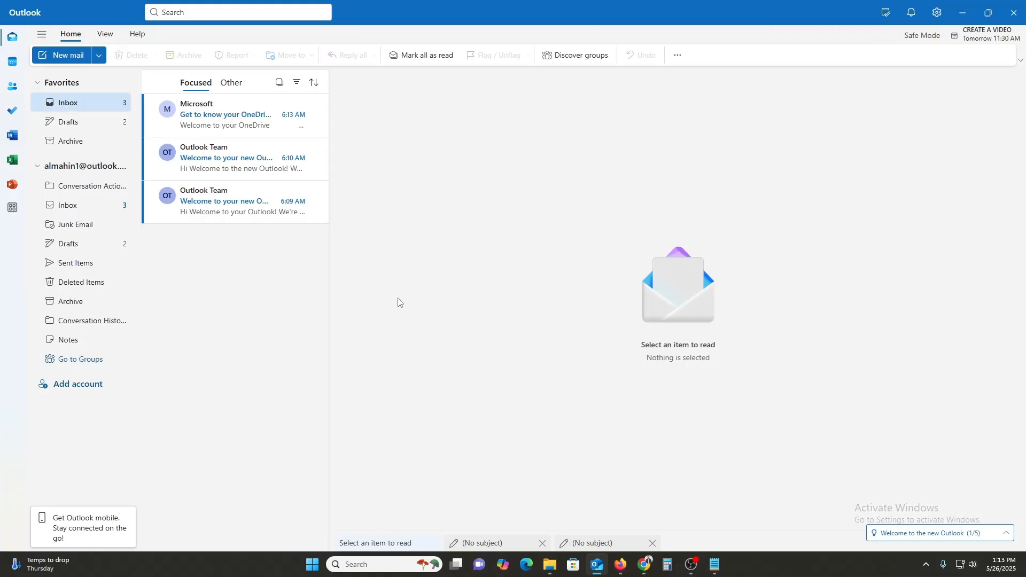
- Open the sent MEETING message from the Sent Items folder
click(71, 122)
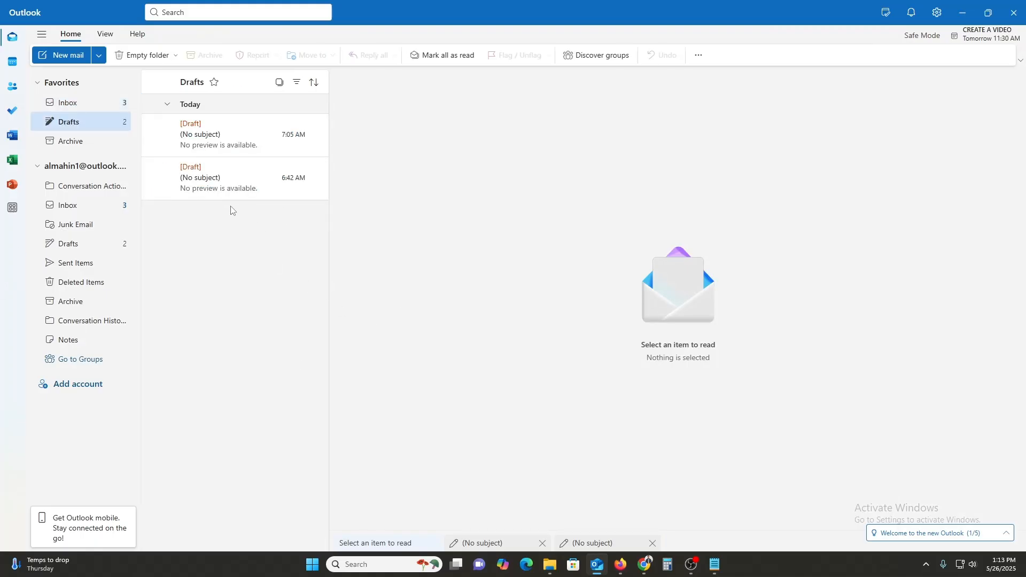
click(75, 263)
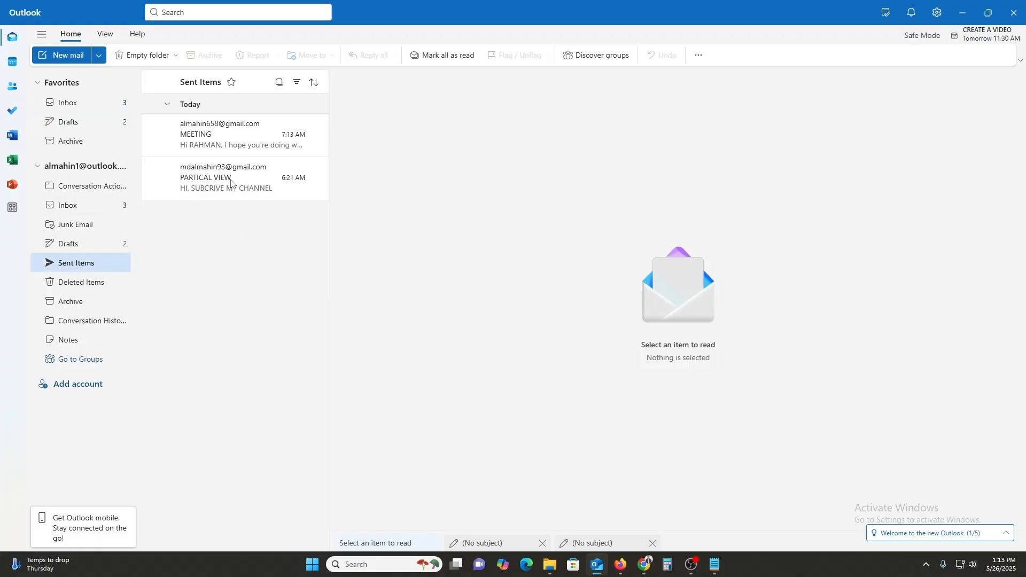
click(244, 134)
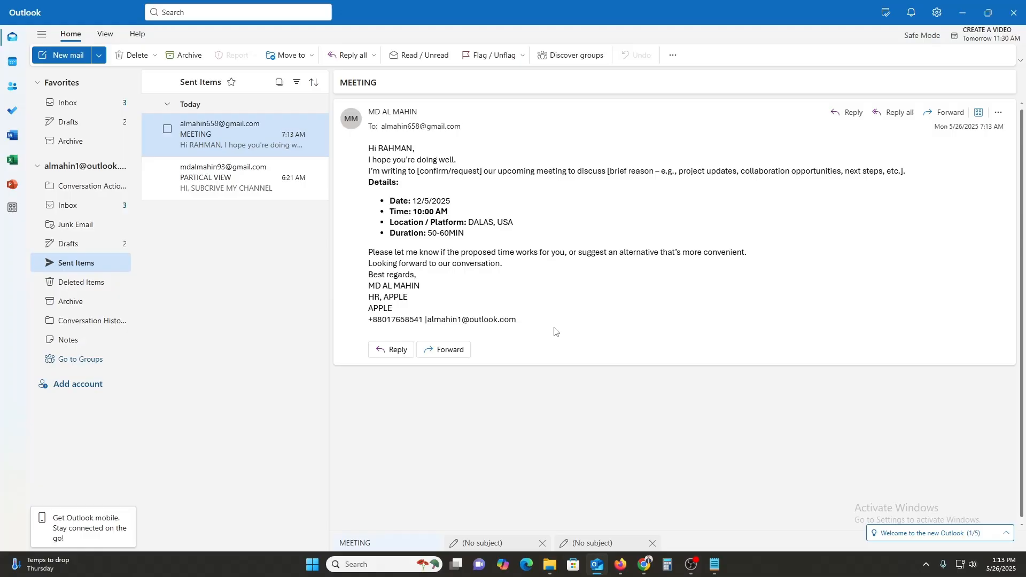